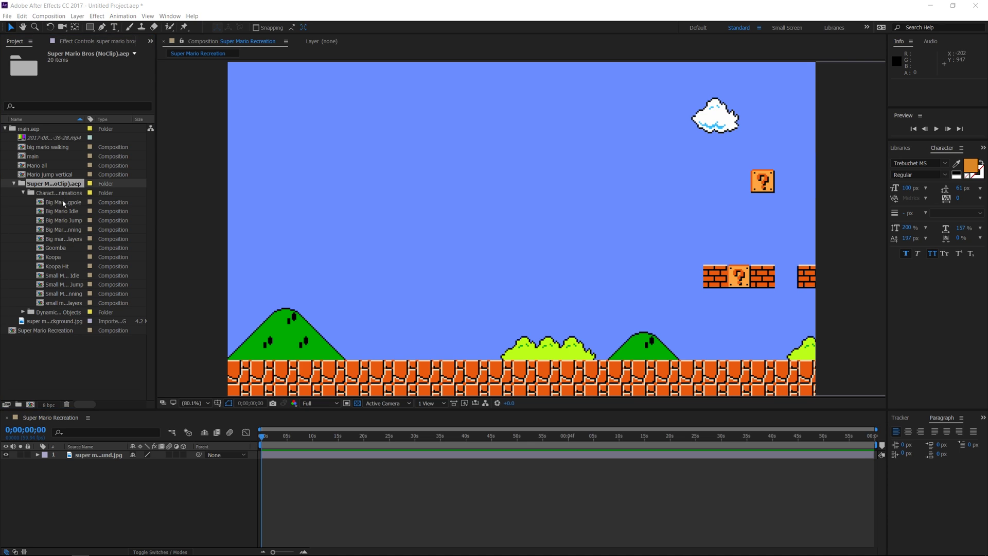
- Open the Mario all composition and preview its running animation
double_click(35, 167)
key("space")
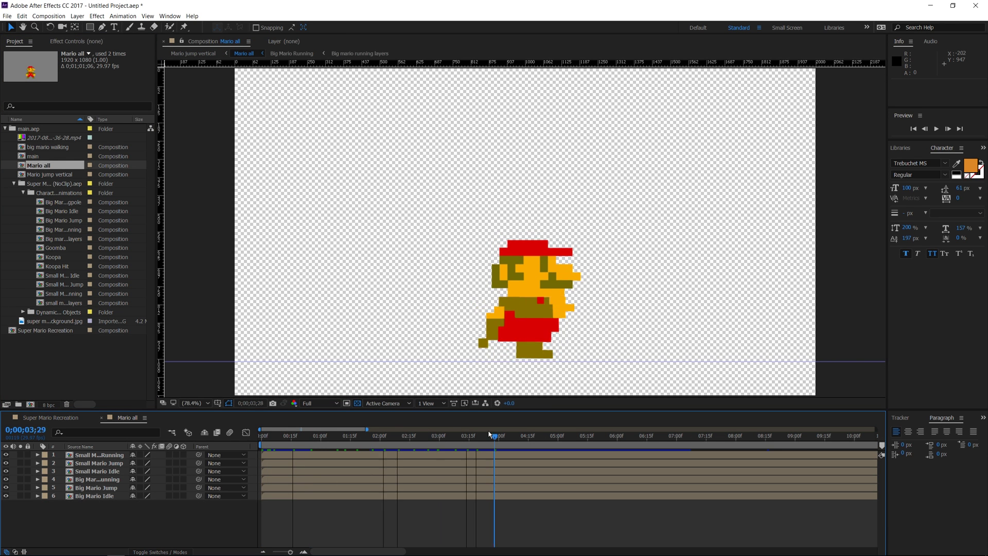
left_click(317, 437)
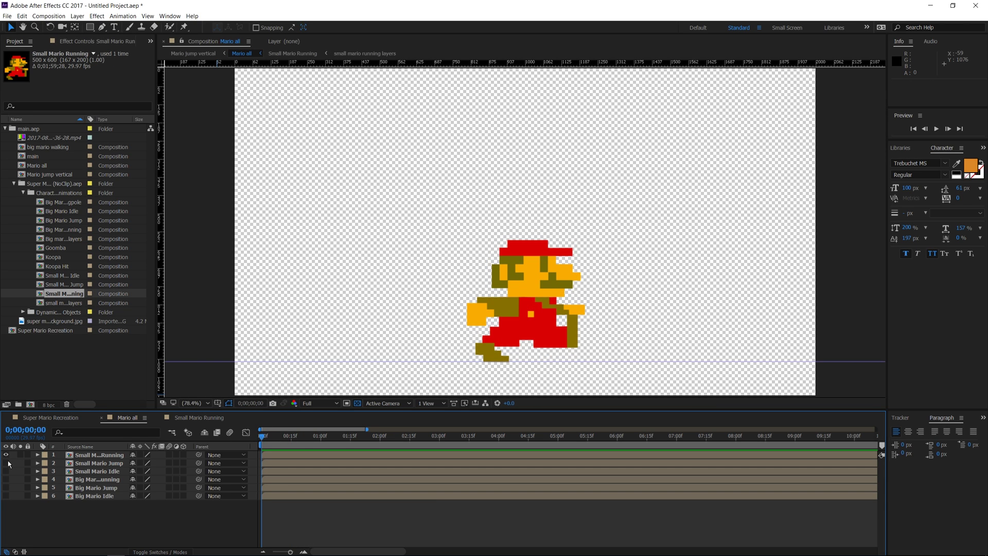
- Show the small and big Mario running, jump and idle layers one at a time to examine each sprite
left_click(6, 463)
left_click(6, 455)
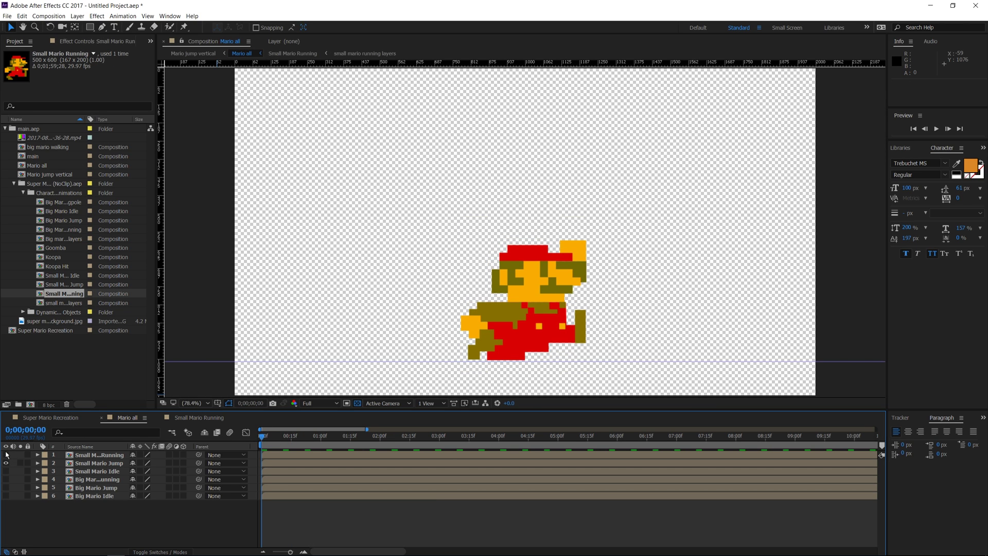
left_click(6, 471)
left_click(6, 462)
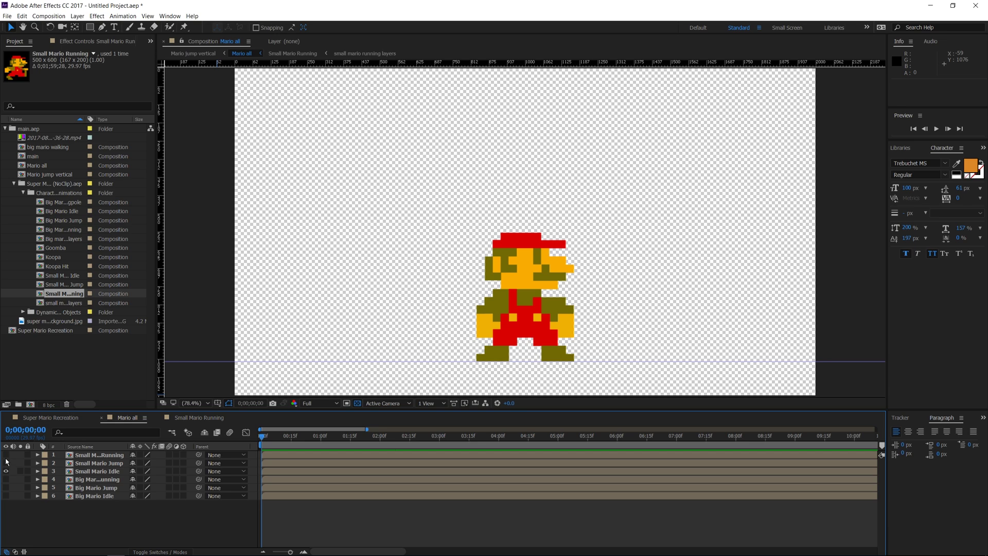
left_click(7, 479)
left_click(6, 471)
left_click(6, 487)
left_click(6, 479)
left_click(7, 495)
left_click(6, 487)
- Add the Mario all composition above the background in Super Mario Recreation and scale it down
left_click(63, 418)
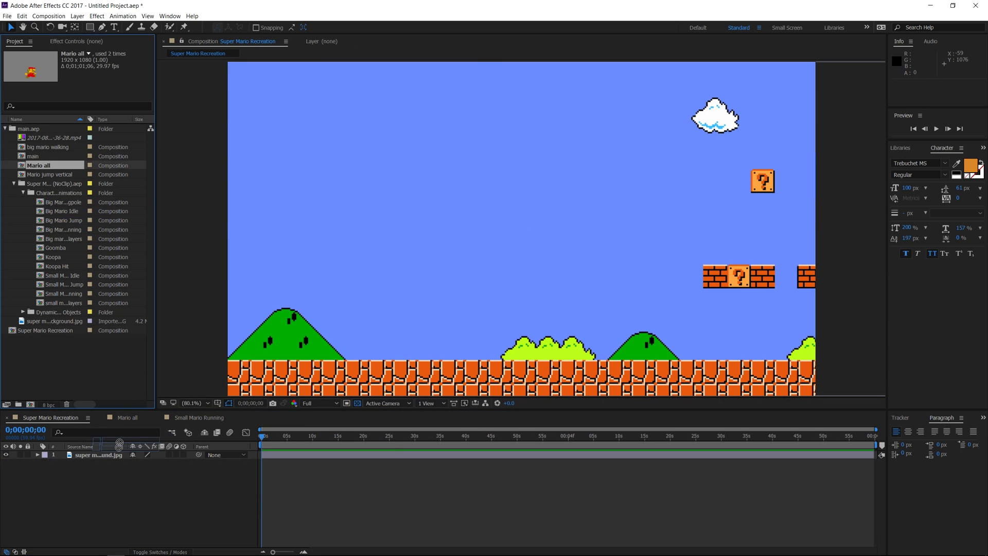
key("ctrl+]")
key("s")
mouse_move(510, 292)
left_mouse_down()
mouse_move(701, 267)
mouse_move(495, 282)
left_mouse_up()
- Move the Mario layer's anchor point down toward his feet with the Pan Behind tool
key("y")
left_click_drag(508, 219, 509, 291)
key("v")
- Move Mario beside the brick row and scale him to match the height of one block
left_click_drag(537, 254, 628, 243)
scroll(628, 242, "down", 1)
left_click_drag(795, 117, 650, 232)
scroll(762, 265, "up", 1)
left_click_drag(517, 249, 692, 246)
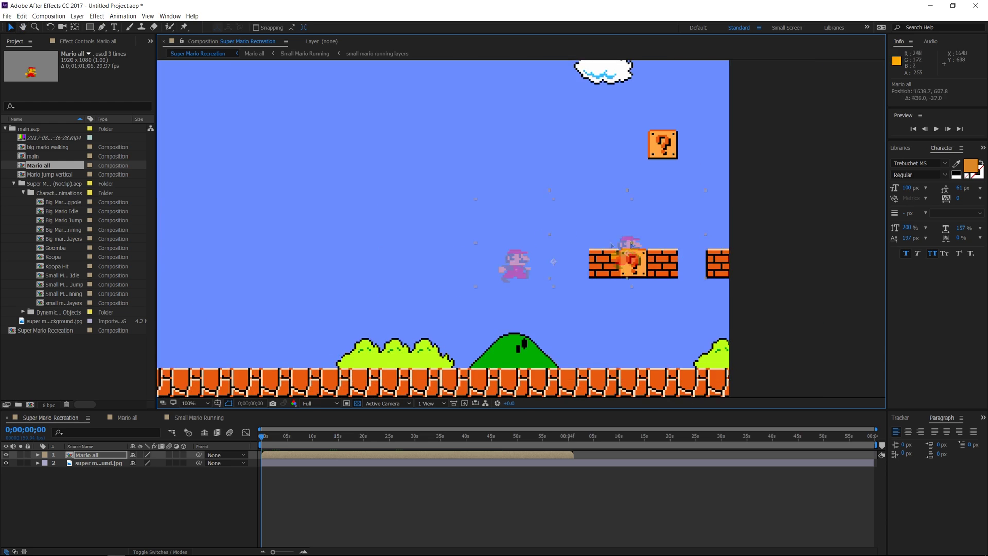
scroll(687, 255, "up", 1)
left_click_drag(744, 136, 726, 155)
scroll(692, 214, "up", 1)
left_click_drag(472, 295, 341, 302)
scroll(583, 222, "down", 1)
scroll(512, 263, "up", 1)
left_click_drag(456, 265, 460, 268)
scroll(466, 269, "down", 1)
left_click(194, 403)
left_click(197, 251)
- Place Mario on the ground in front of the first green hill and preview the scrolling level
left_click_drag(693, 264, 273, 336)
scroll(281, 349, "up", 3)
left_click_drag(427, 277, 454, 232)
left_click_drag(422, 232, 434, 241)
left_click(192, 402)
left_click(196, 251)
key("space")
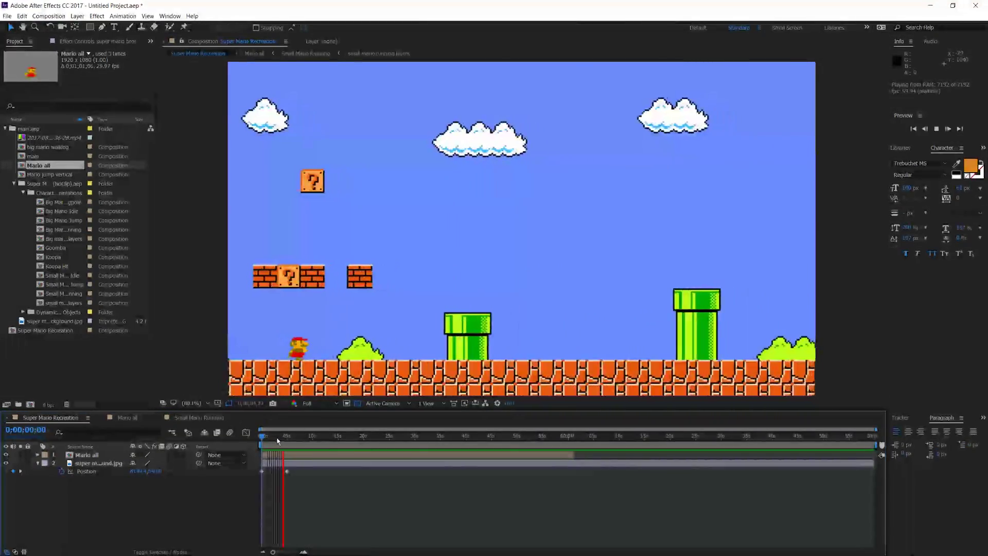
key("space")
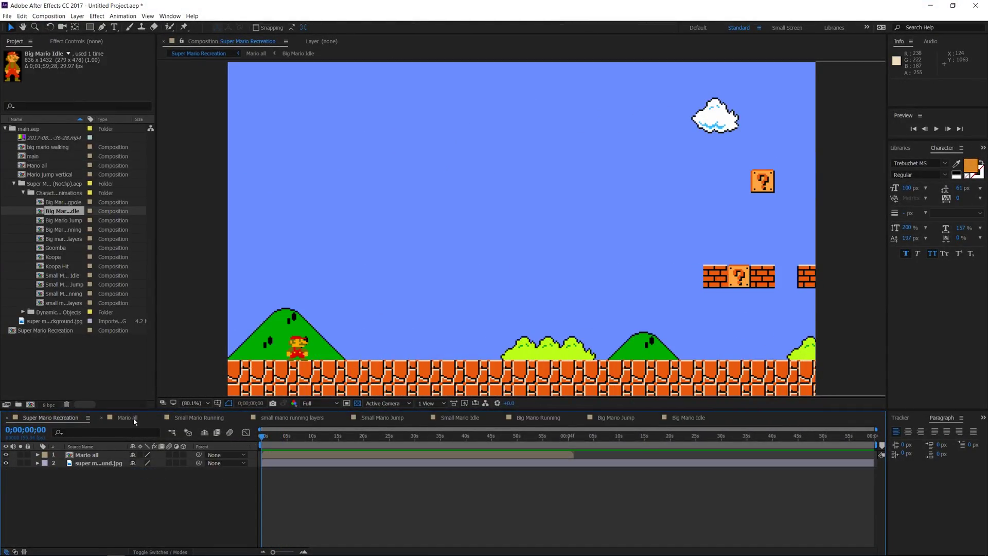
- In Mario all, start Opacity keyframes on the Small Mario Running and Small Mario Idle layers
left_click(134, 421)
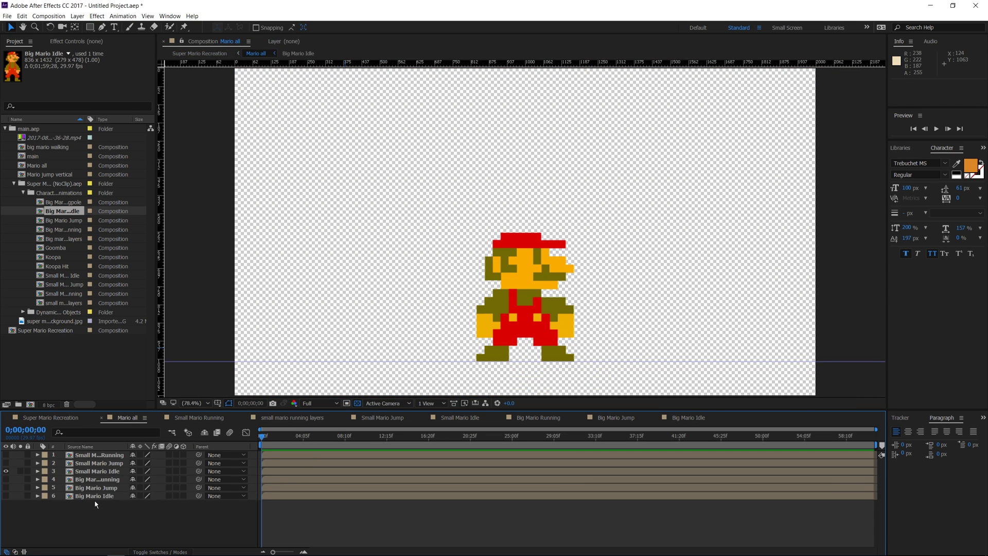
left_click(92, 471)
left_click(91, 455, "ctrl")
key("t")
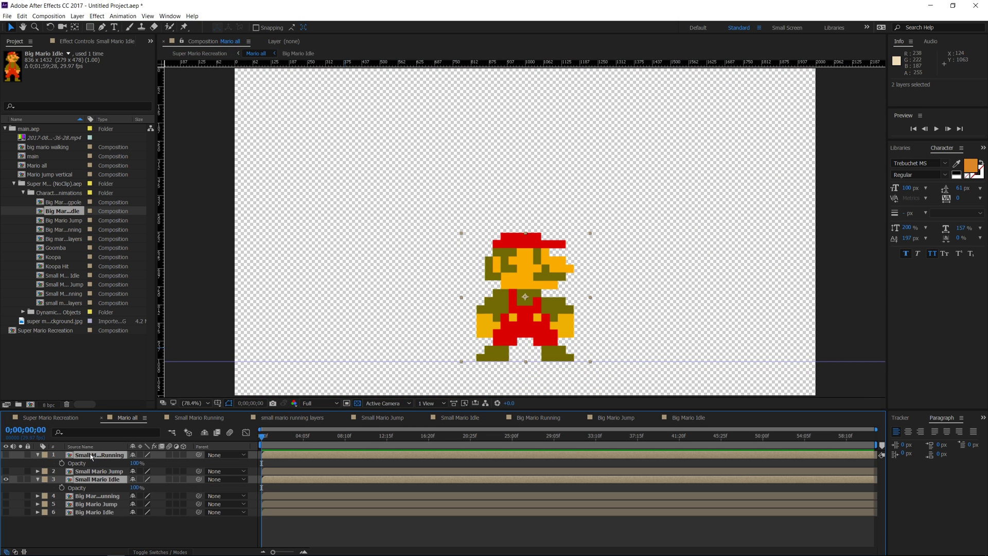
left_click(62, 462)
left_click(60, 486)
left_click_drag(135, 463, 36, 462)
left_click(36, 462)
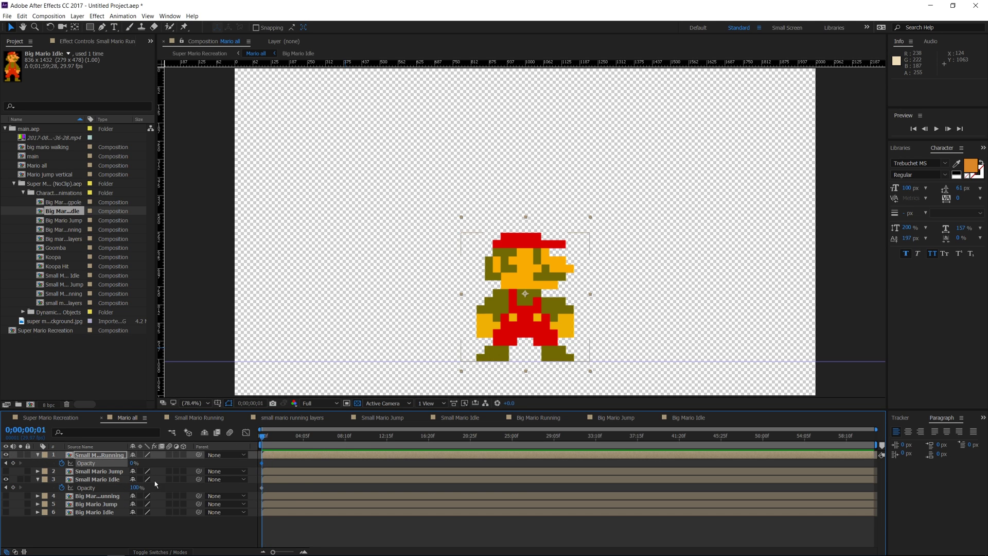
key("ctrl+z")
- Set Small Mario Idle's opacity to 0% at 0;00;00;01 and add Opacity keyframes on both small Mario layers at about one second
left_click_drag(135, 487, 99, 487)
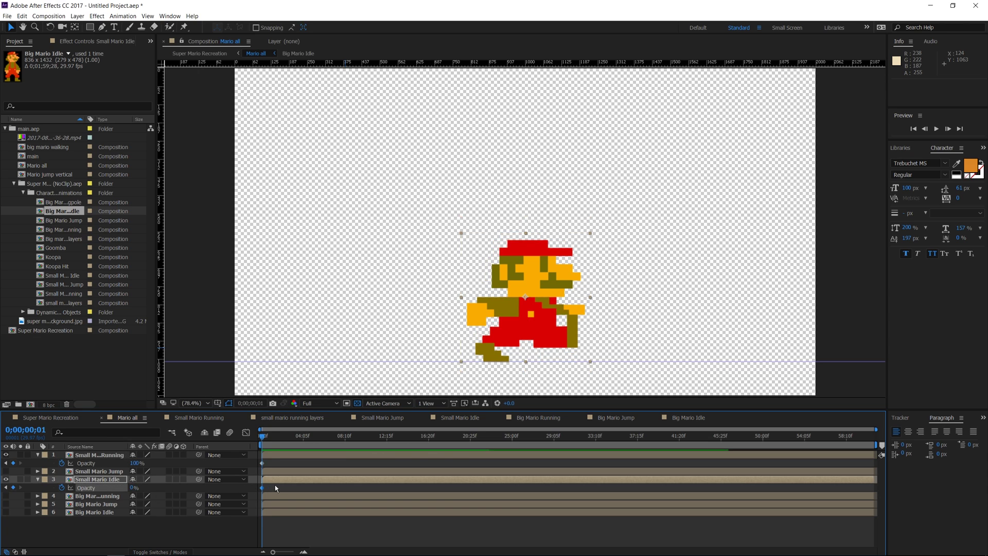
left_click_drag(266, 438, 272, 436)
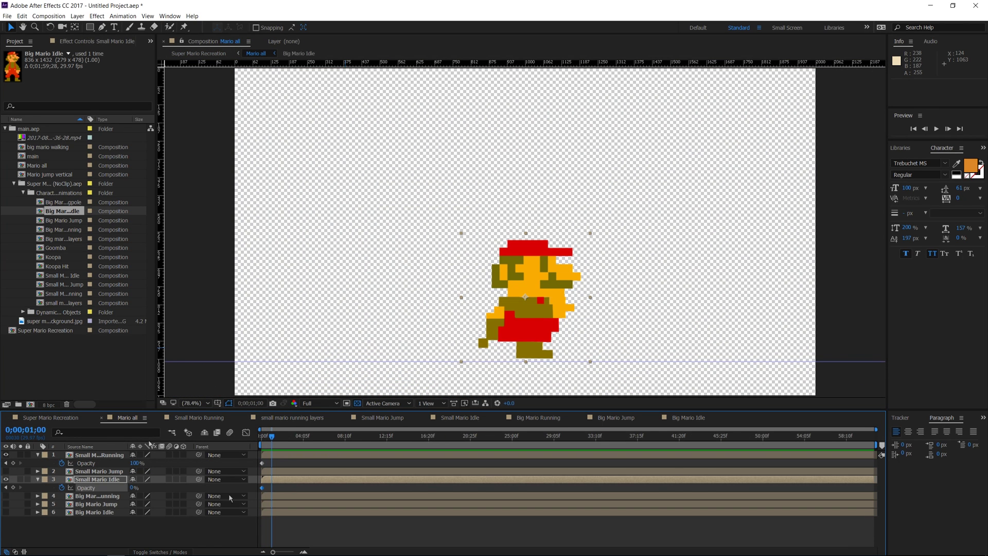
left_click_drag(272, 551, 330, 554)
left_click(13, 463)
left_click(12, 487)
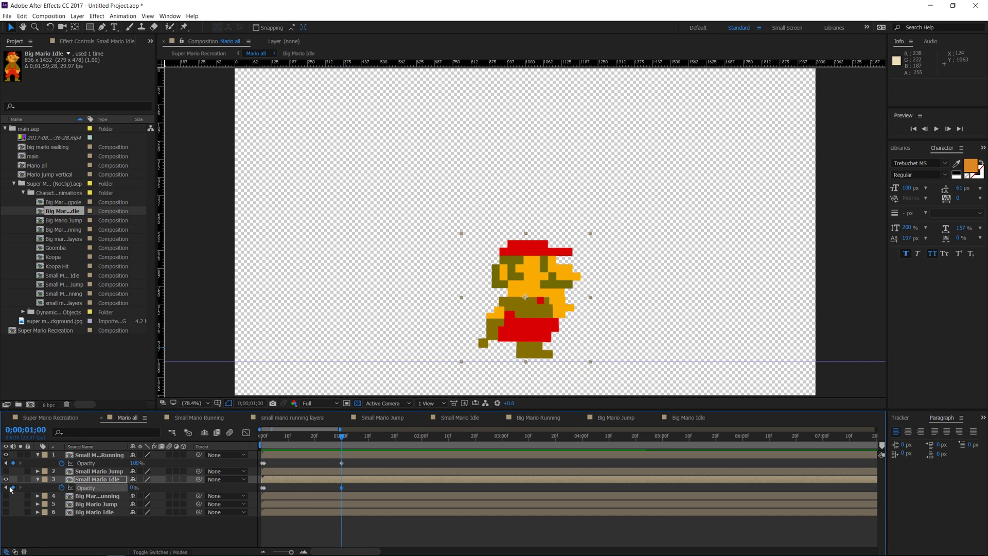
- At 0;00;01;00, key Small Mario Running's opacity to 0% and Small Mario Idle's to 100%, with holding keyframes one frame earlier
left_click(13, 463)
left_click(13, 487)
left_click_drag(137, 463, 92, 463)
left_click_drag(134, 487, 205, 479)
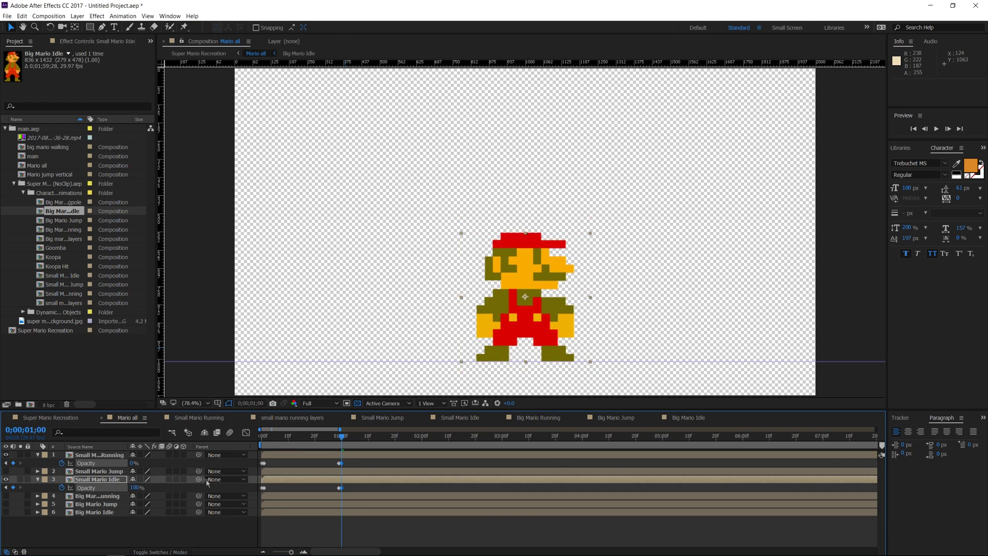
key("shift+Escape")
key("space")
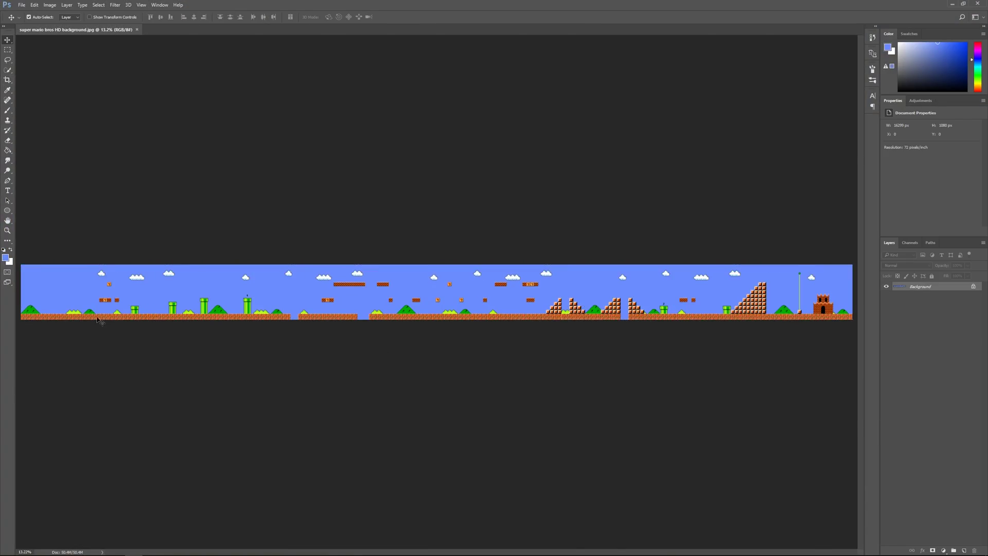
- In Photoshop, select the question block between the bricks in the level background and fill it with the sky blue
scroll(97, 320, "up", 5)
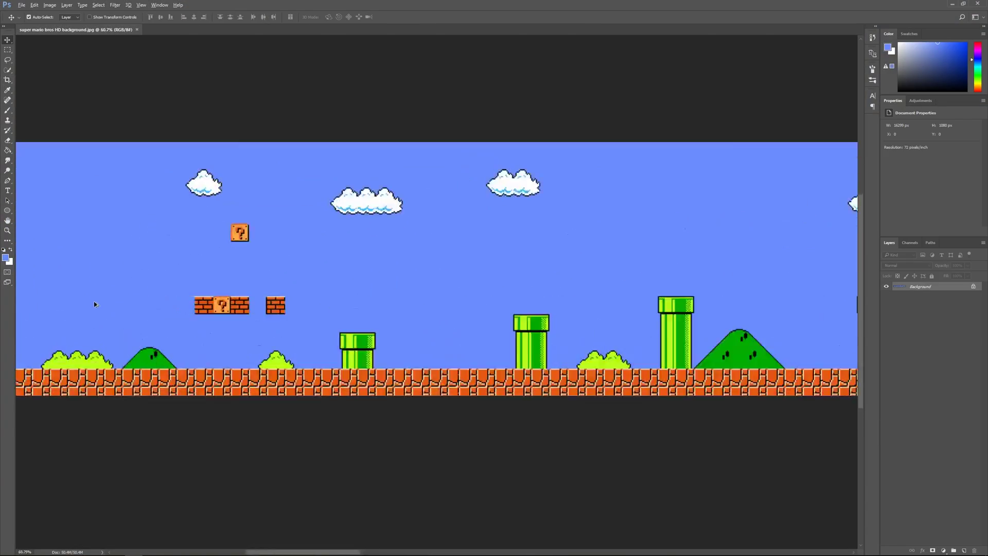
left_click_drag(146, 302, 247, 313)
scroll(409, 330, "up", 7)
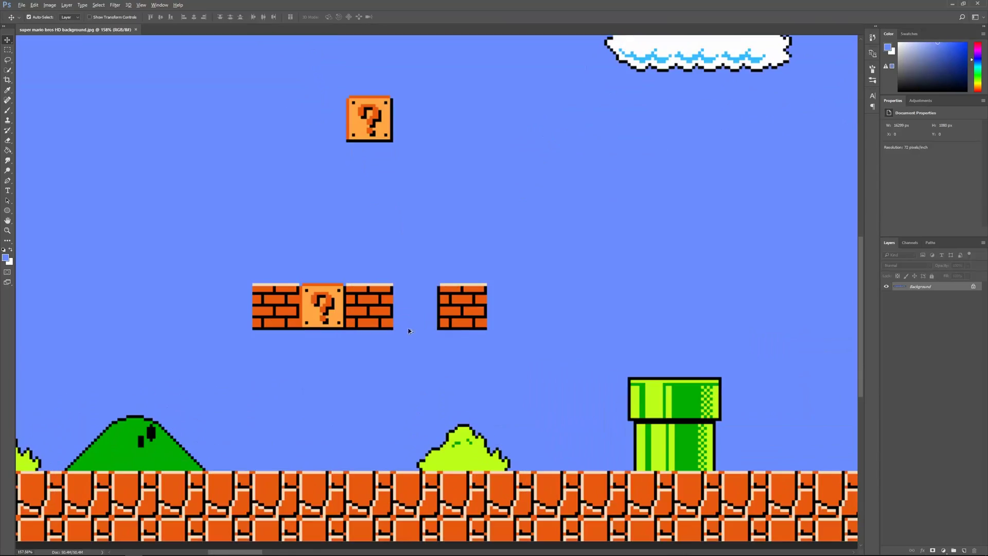
key("m")
scroll(311, 225, "up", 8)
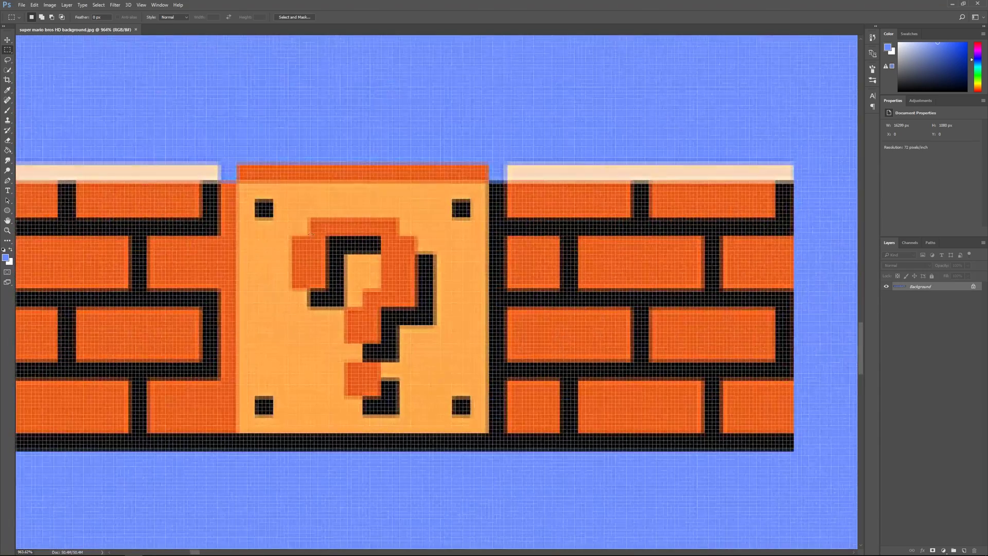
mouse_move(394, 401)
left_mouse_down()
mouse_move(565, 394)
mouse_move(397, 393)
left_mouse_up()
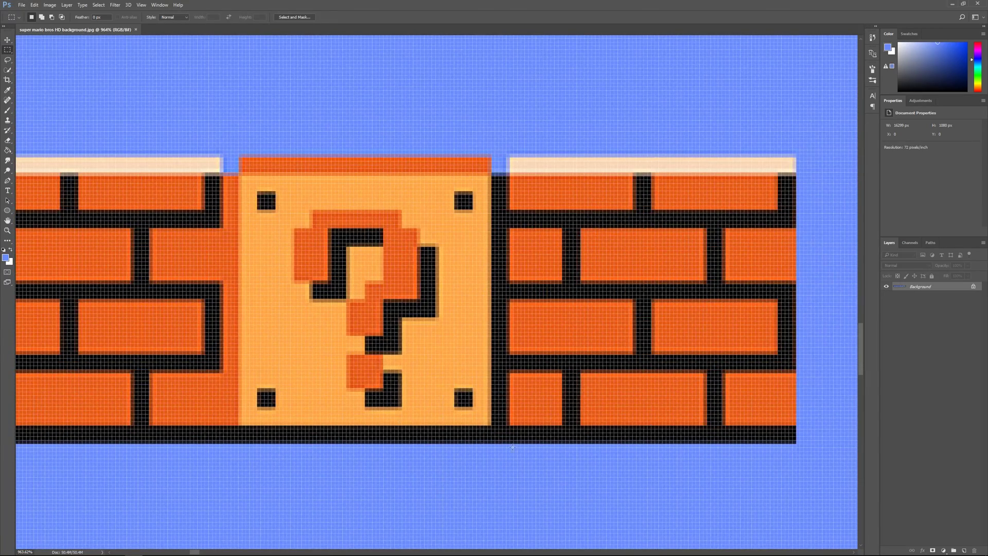
left_click(35, 5)
left_click(51, 169)
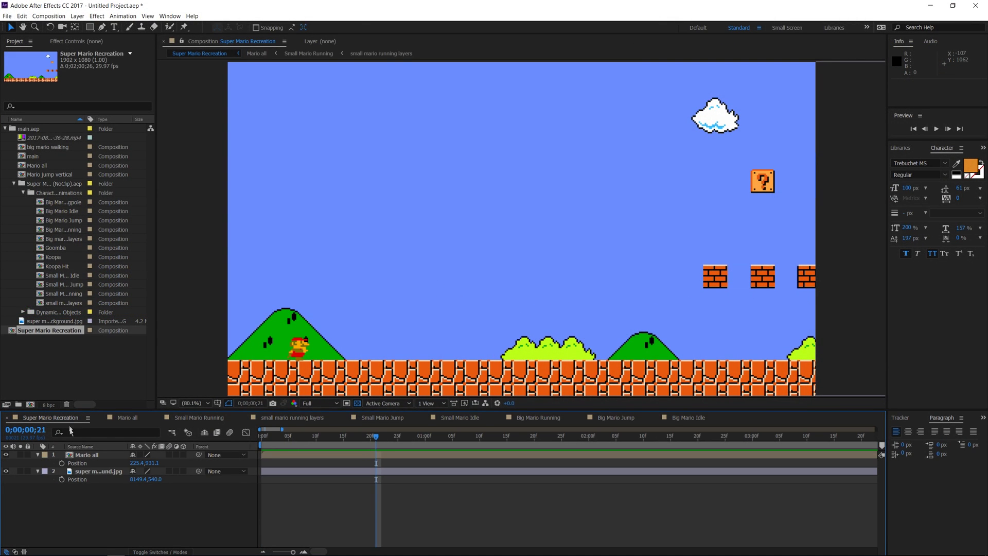
- Keyframe Mario's Position at 0;00;00;21 and move him forward to about 426 on X at 0;00;01;11
left_click(86, 454)
left_click(62, 462)
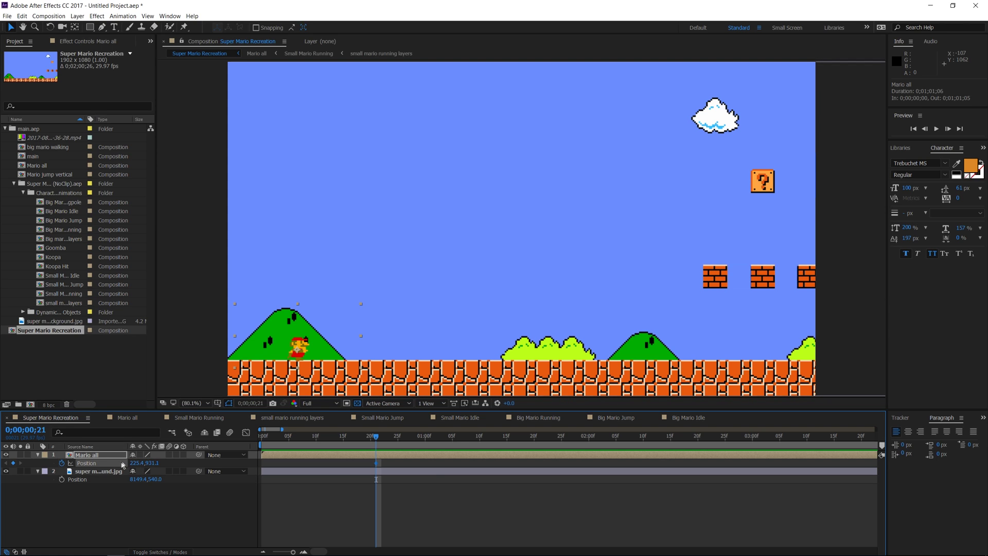
left_click_drag(298, 343, 362, 342)
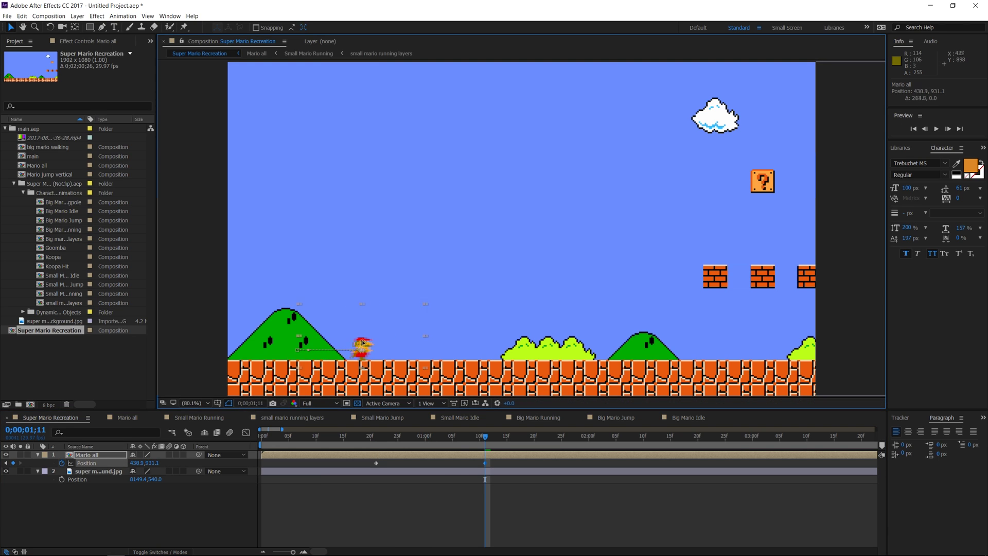
left_click_drag(476, 442, 455, 436)
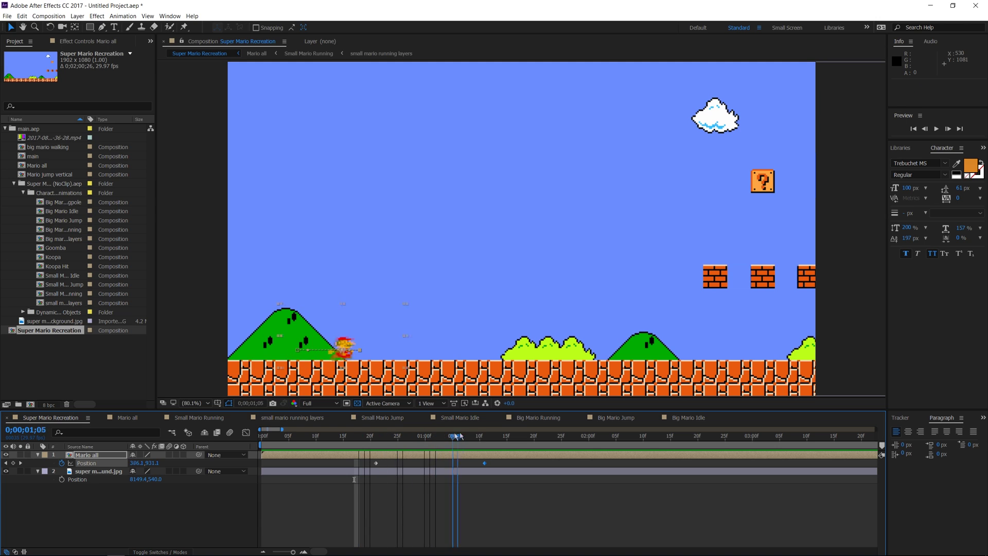
- Use Calculator to work out the timing of Mario's movement, and close it
key("super")
type("aud")
key("Return")
left_click(161, 464)
key("alt+Tab")
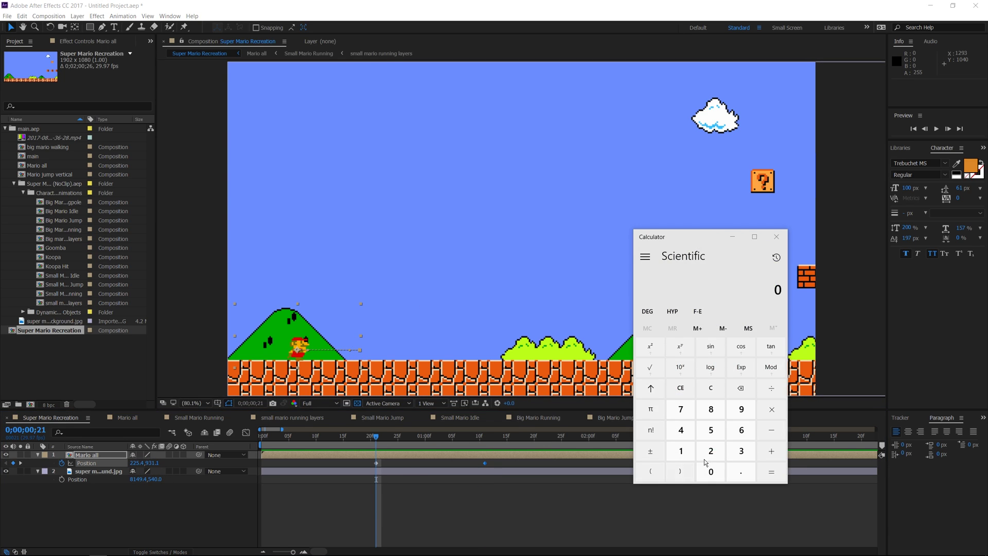
left_click(708, 455)
left_click(707, 466)
left_click(682, 452)
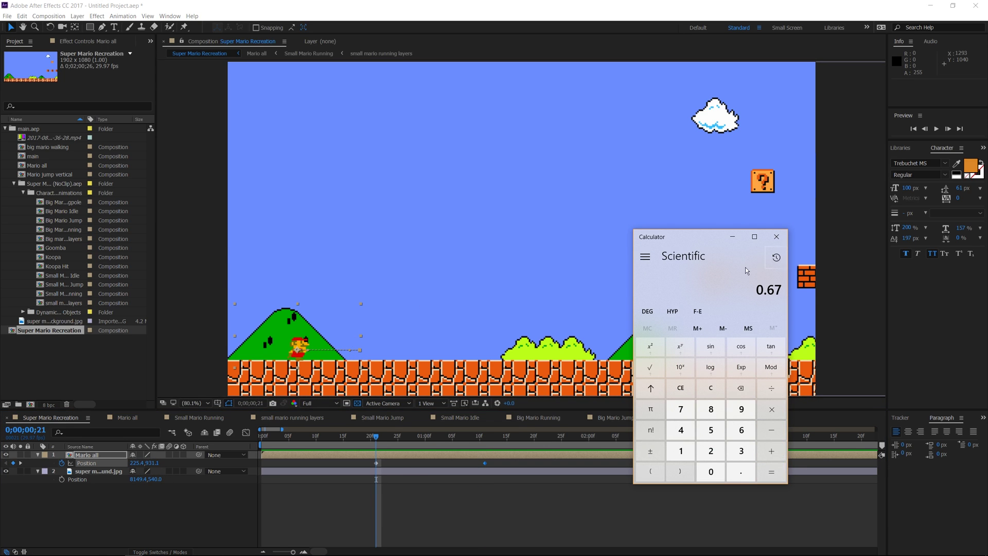
left_click(777, 237)
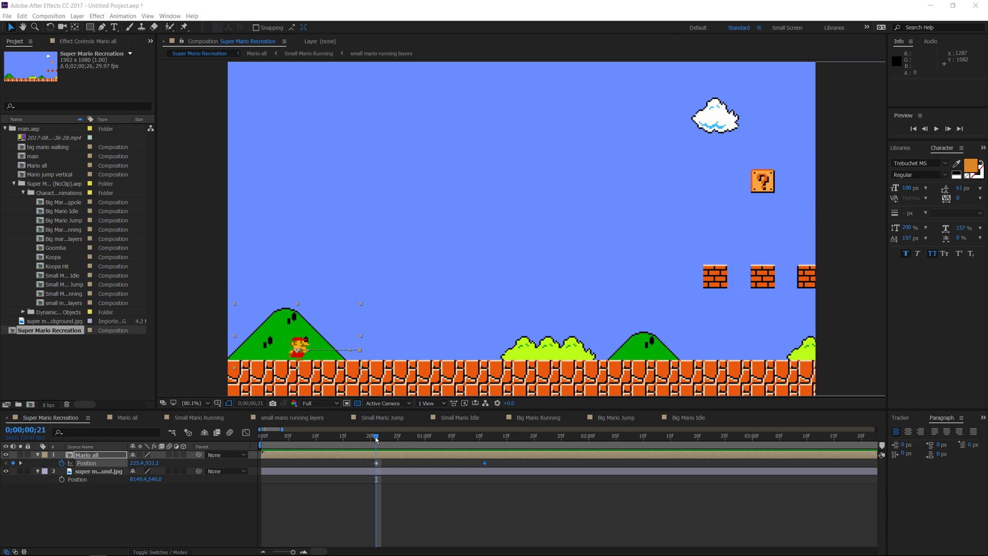
key("minus")
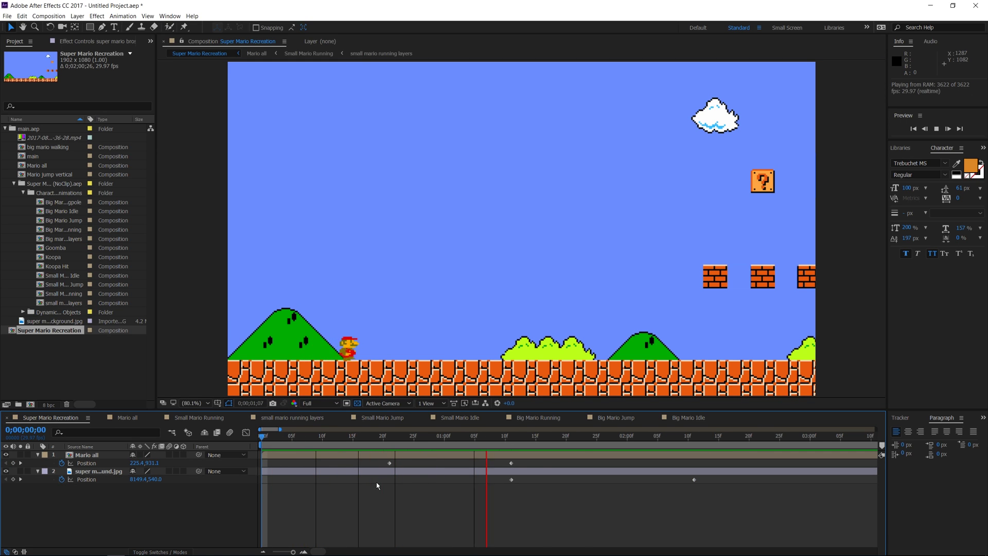
left_click(305, 440)
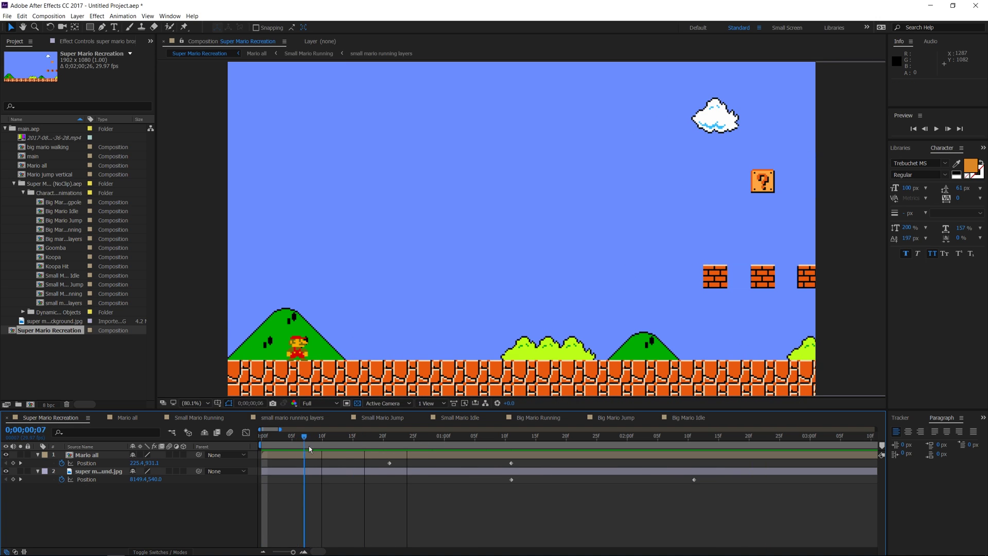
left_click_drag(514, 452, 693, 429)
left_click_drag(361, 350, 649, 330)
key("ctrl+z")
scroll(544, 444, "down", 2)
scroll(640, 314, "up", 1)
scroll(641, 314, "down", 1)
left_click_drag(638, 437, 545, 448)
key("ctrl+z")
- Move the background layer left at a later frame to key its scroll, and return to 0;00;01;11
key("shift+Page_Up")
key("shift+Page_Up")
left_click(99, 471)
key("shift+Page_Down")
left_click_drag(720, 309, 434, 309)
left_click_drag(635, 436, 432, 436)
- Delete the background layer's extra Position keyframe at 0;00;02;11
key("XF86Calculator")
left_click(737, 236)
left_click(557, 479)
key("Delete")
key("ctrl+t")
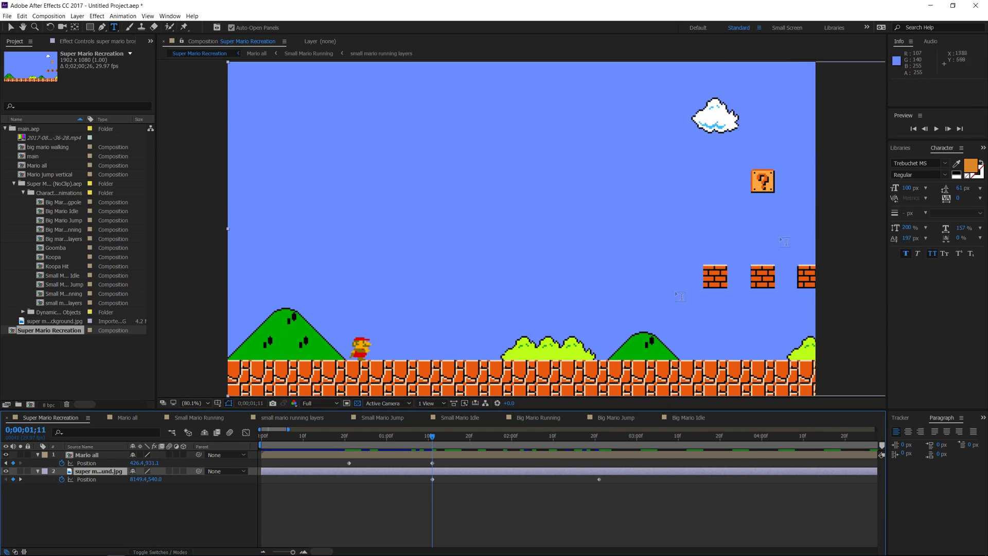
- Move the background's final Position keyframe to 0;00;05;14 and check the scroll
key("space")
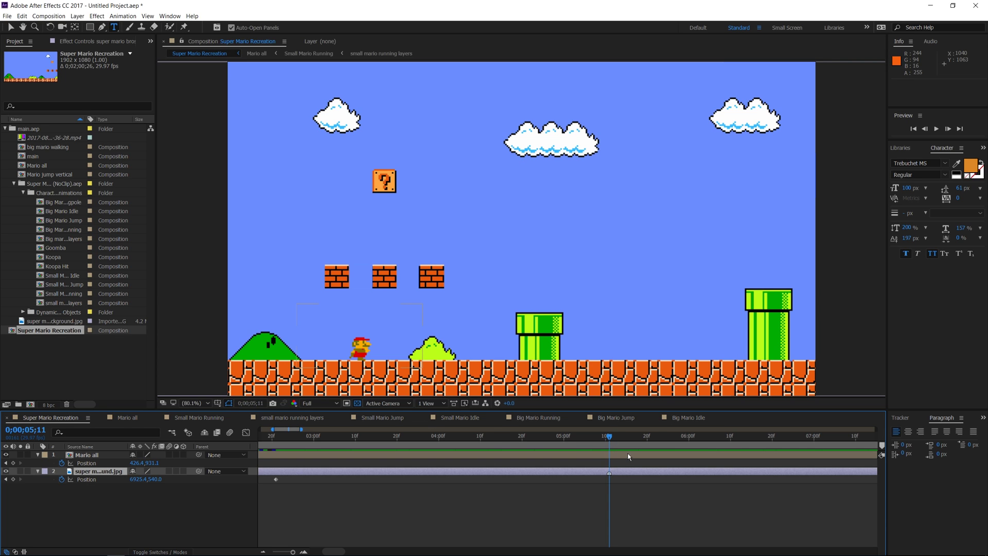
right_click(609, 472)
left_click(649, 516)
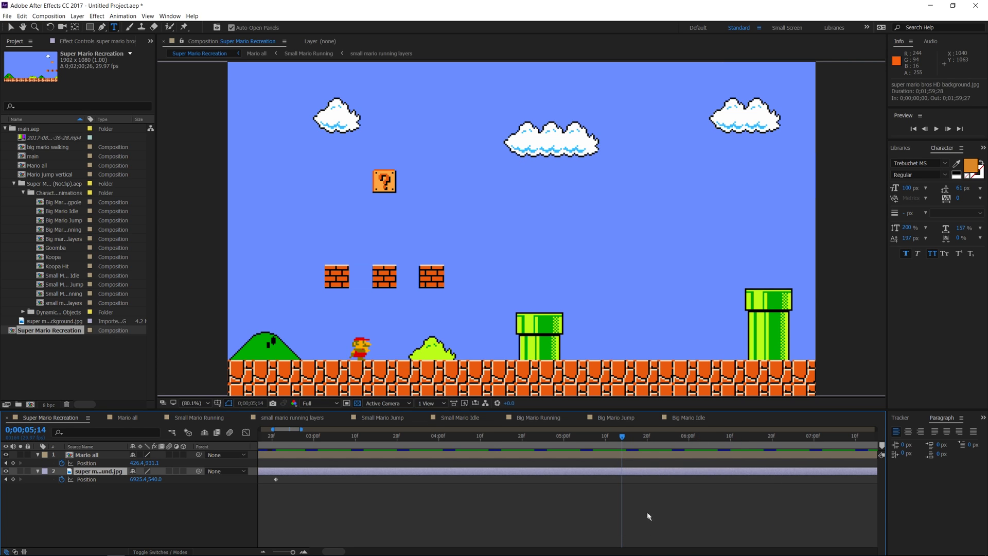
left_click_drag(276, 479, 622, 480)
scroll(415, 474, "down", 1)
left_click_drag(472, 439, 238, 484)
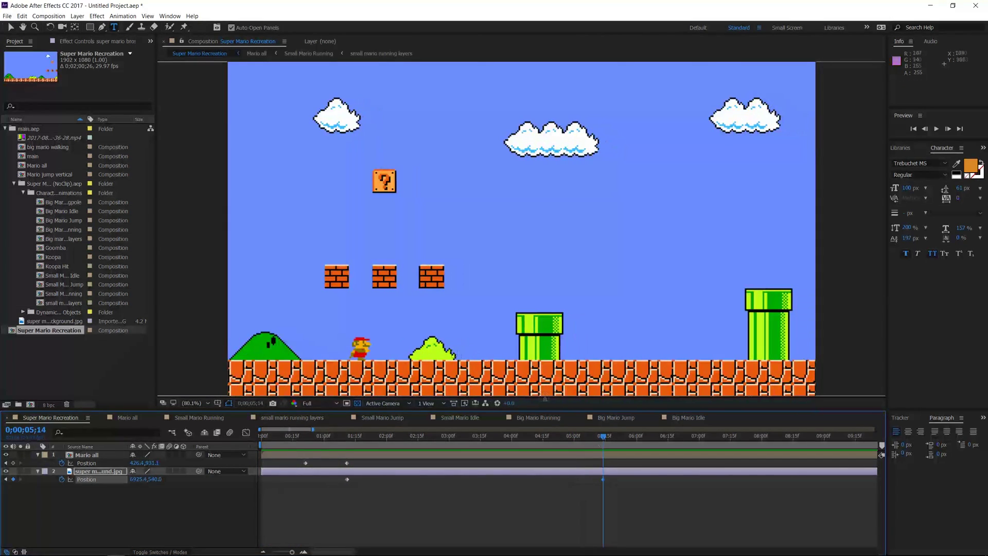
- In Mario all, retime the running-to-idle opacity swap to 0;00;05;14, and preview it in Super Mario Recreation
left_click(123, 423)
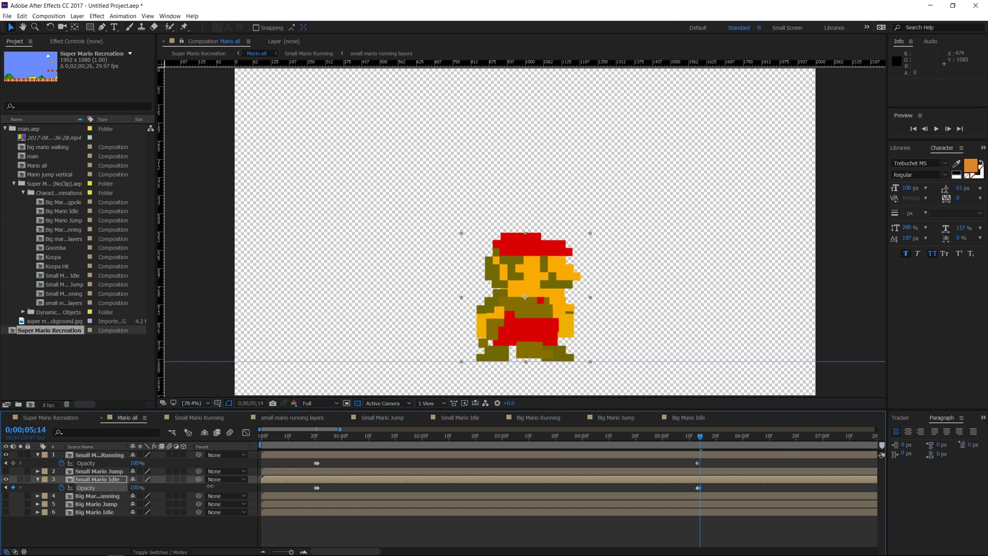
left_click(50, 417)
left_click_drag(545, 438, 197, 512)
left_click(198, 512)
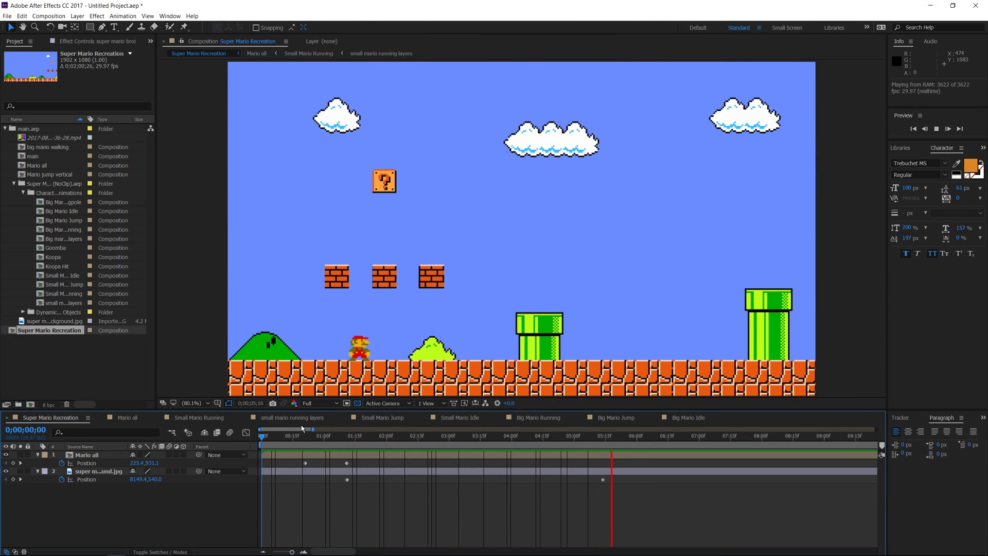
- Add a null object named jump mario! to Super Mario Recreation, parent Mario all to it and reveal the null's Position
key("space")
right_click(123, 514)
mouse_move(135, 422)
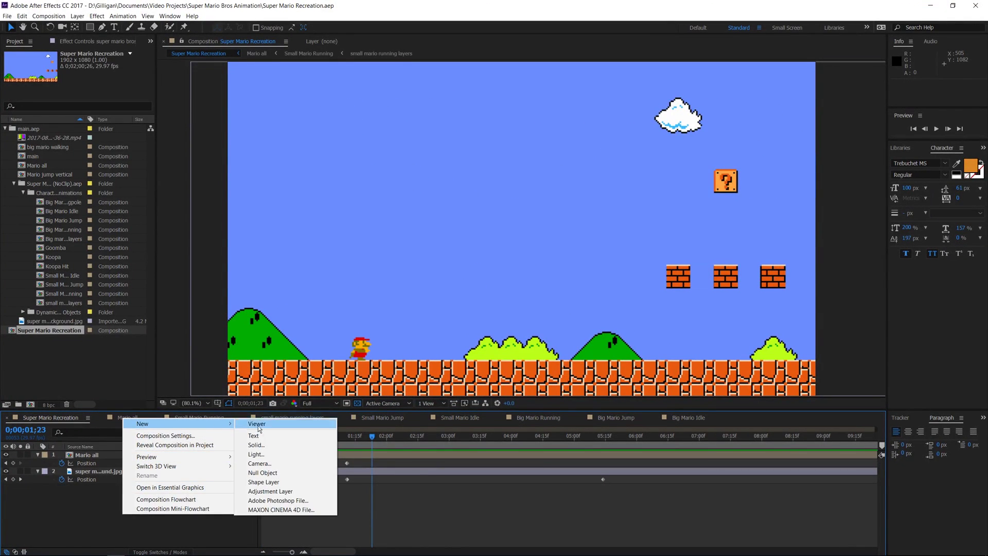
left_click(260, 468)
key("p")
left_click_drag(199, 471, 98, 456)
left_click(97, 455)
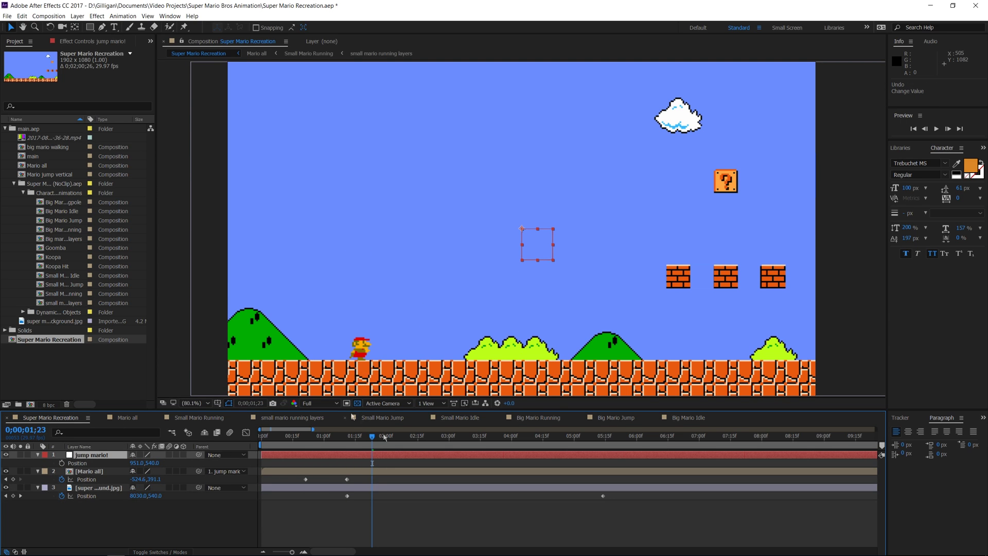
- Start Position keyframing on jump mario! at 0;00;01;26
key("Page_Down")
key("Page_Down")
key("Page_Down")
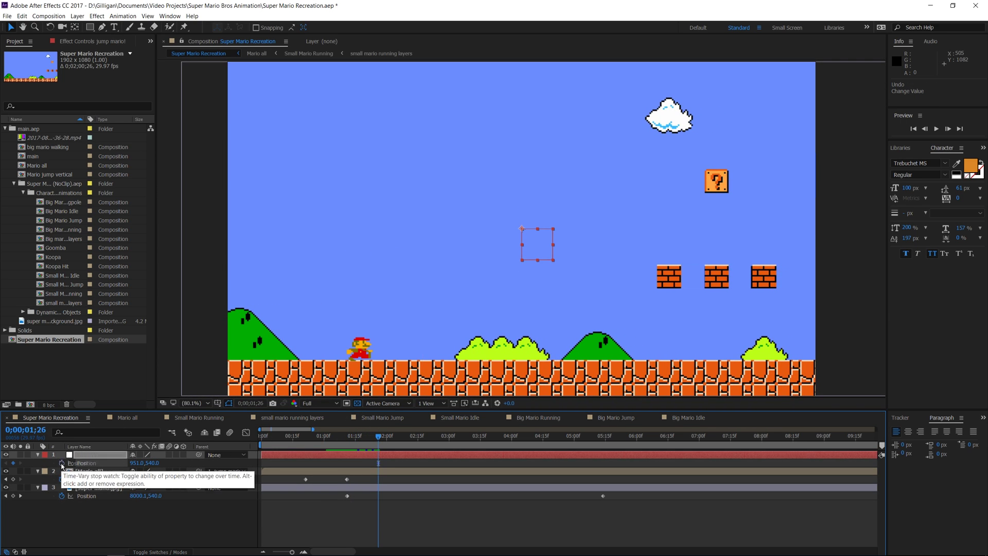
- In Mario all, key Small Mario Running's opacity down to 0% at 0;00;01;26, and reveal Small Mario Jump's Opacity
left_click(132, 419)
left_click(14, 463)
key("Page_Down")
left_click_drag(134, 463, 75, 464)
left_click(75, 472)
key("t")
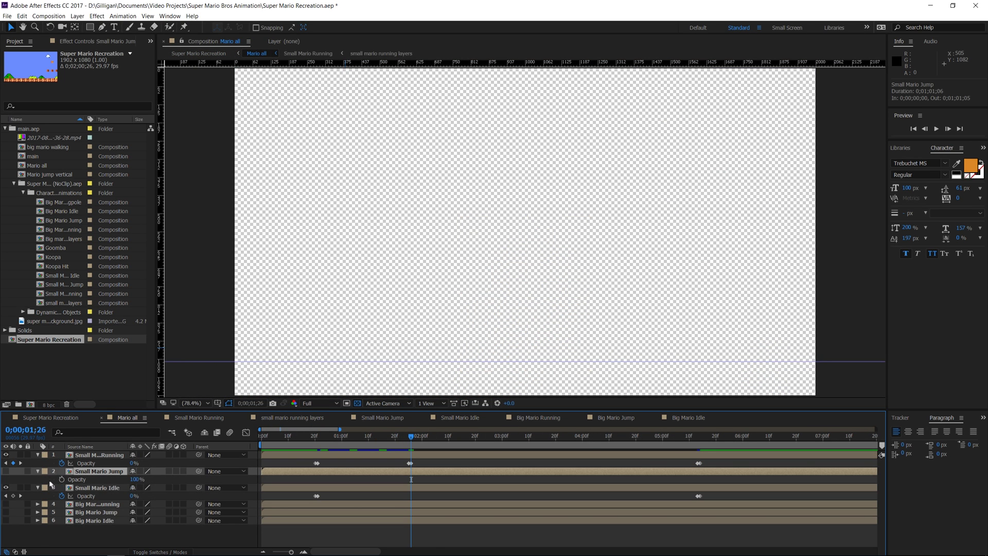
left_click(7, 471)
left_click(62, 479)
key("Page_Up")
left_click_drag(134, 480, 75, 480)
key("Page_Up")
key("Page_Up")
key("Page_Up")
key("Page_Up")
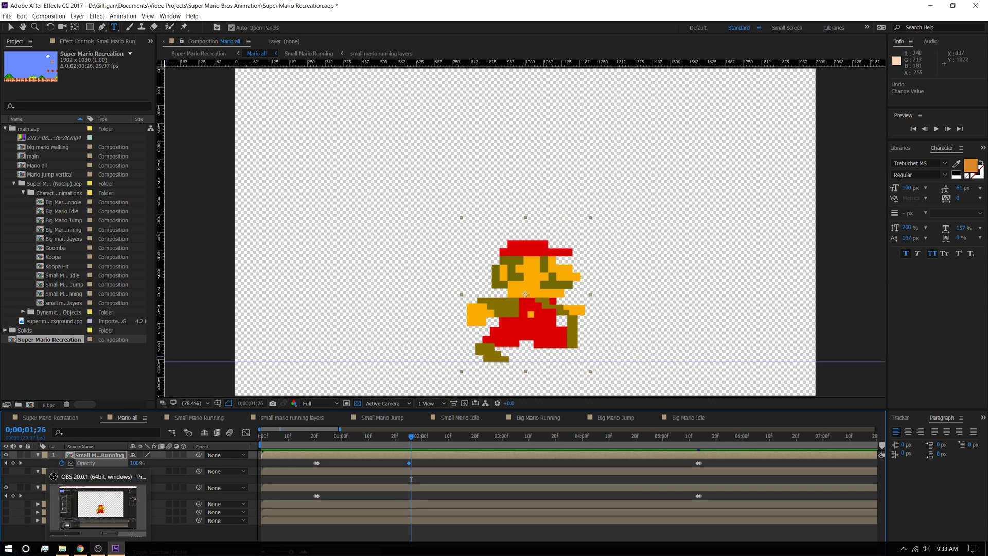
left_click(199, 530)
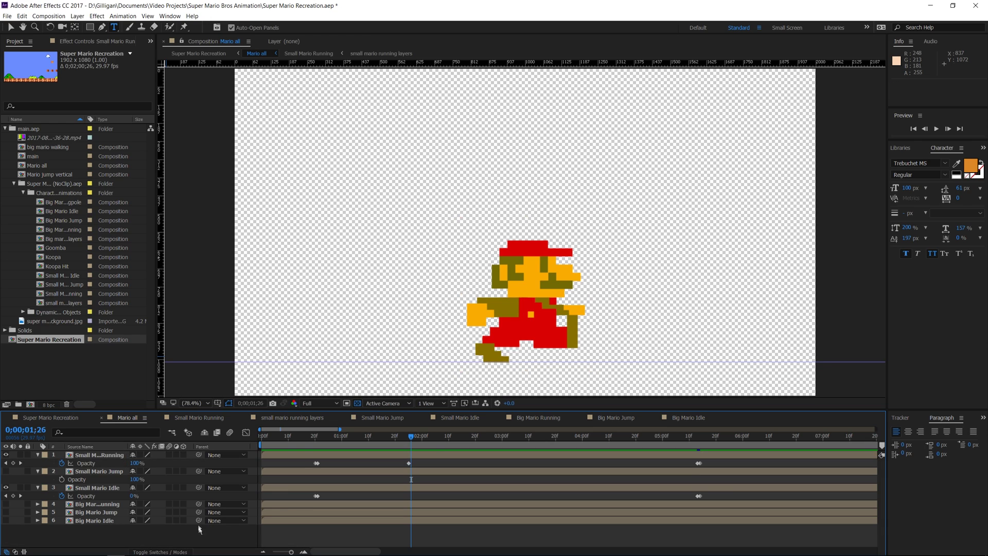
- Show Small Mario Jump and key its opacity from 0% to 100% around 0;00;01;26, with Small Mario Running dropping to 0%
left_click(6, 471)
left_click_drag(261, 437, 409, 437)
left_click_drag(134, 480, 74, 480)
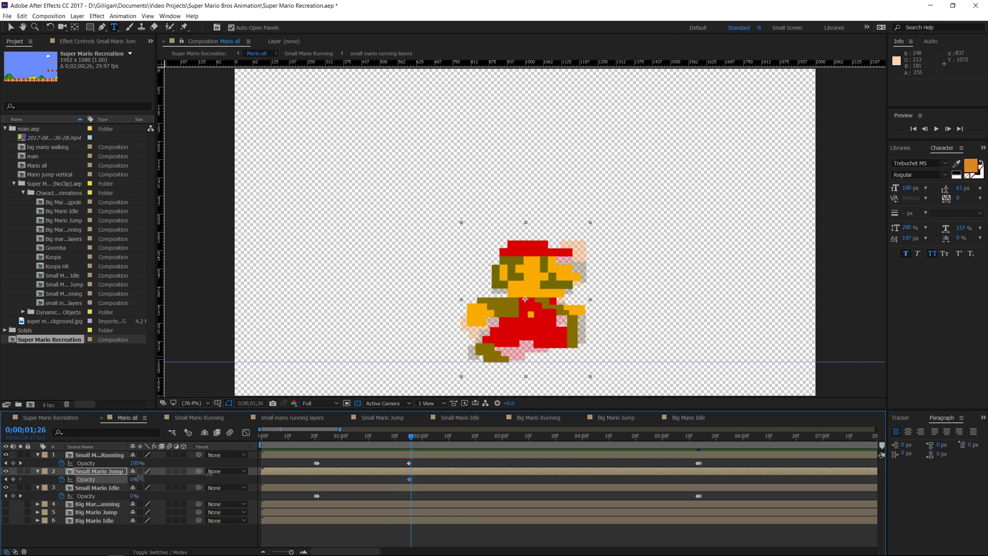
left_click_drag(136, 479, 190, 479)
left_click_drag(134, 463, 77, 464)
- Swap back at 0;00;02;27 by keying Small Mario Running to 100% and Small Mario Jump to 0% opacity, and check the swap
key("shift+Page_Down")
key("shift+Page_Down")
key("shift+Page_Down")
left_click_drag(492, 437, 410, 443)
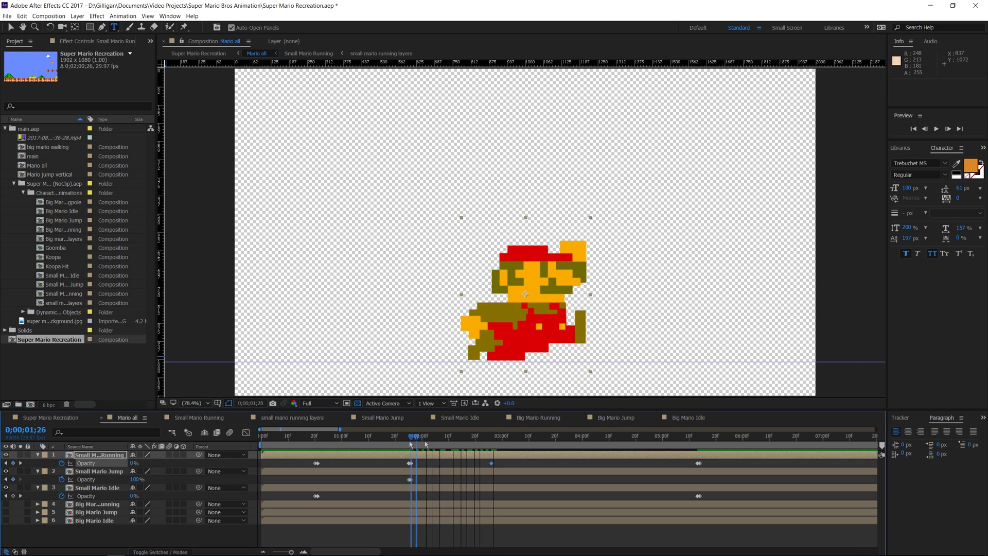
left_click_drag(136, 479, 78, 479)
key("space")
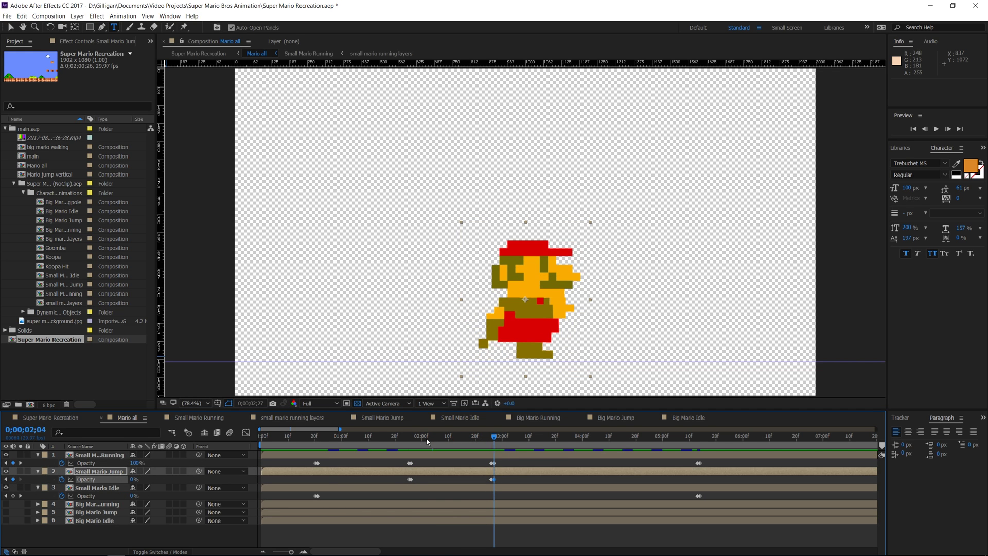
left_click_drag(400, 437, 479, 441)
- In Super Mario Recreation, key the landing Position of jump mario! and raise the null to about y 218.7 at 0;00;02;11
left_click(50, 418)
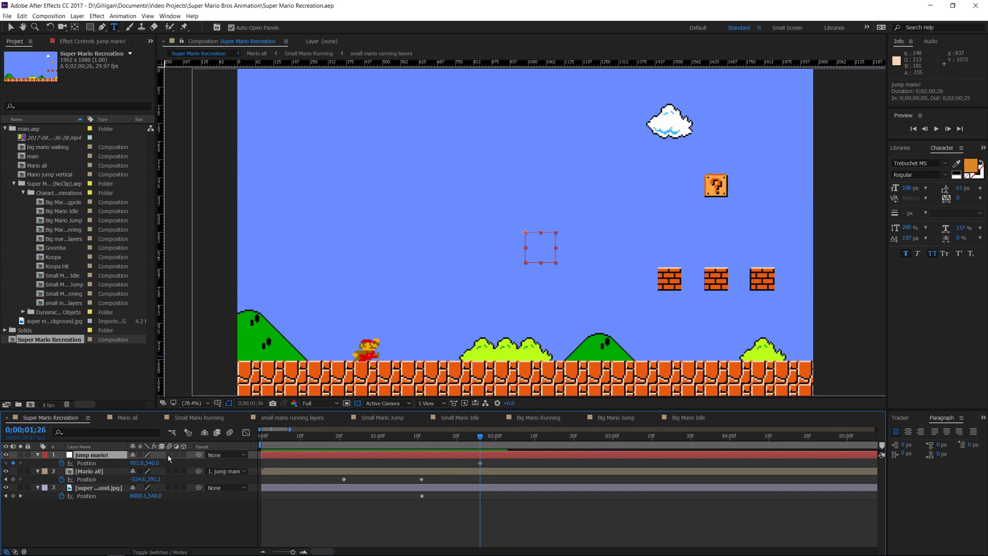
key("space")
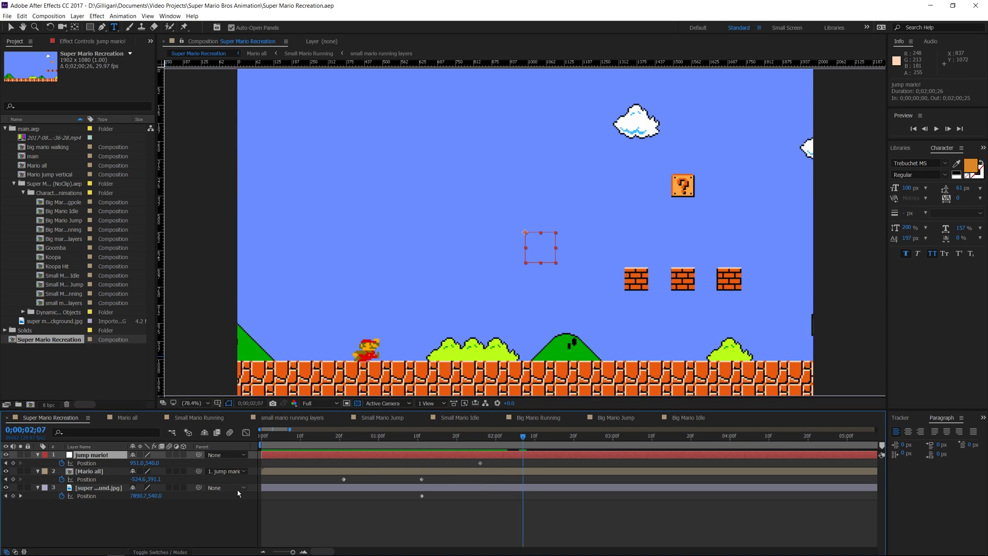
left_click(13, 463)
key("space")
key("v")
left_click_drag(543, 252, 543, 165)
- Apply Easy Ease to the jump's peak Position keyframe and preview the motion
left_click_drag(538, 436, 508, 443)
right_click(538, 463)
left_click(684, 499)
key("space")
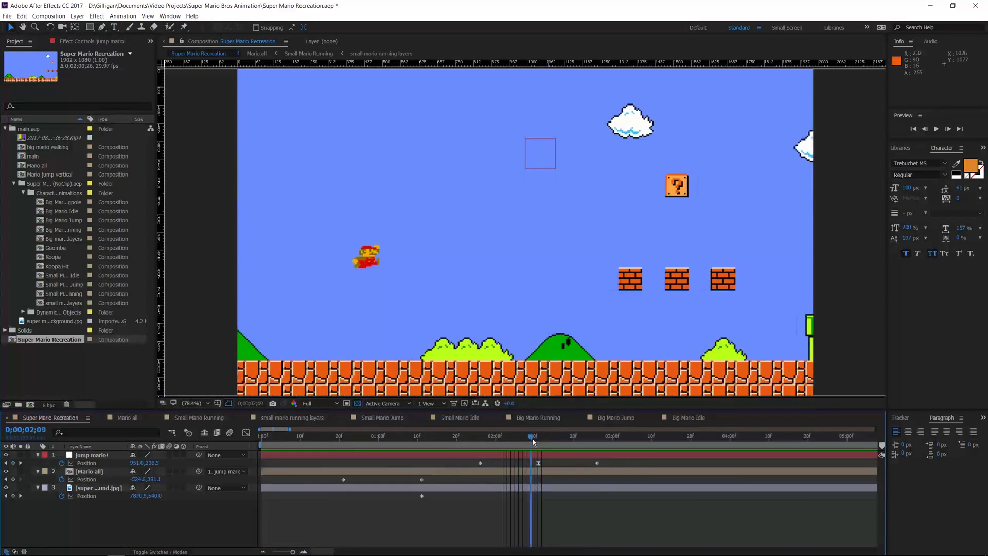
- Reshape the speed curve of jump mario! around its 0;00;02;11 peak in the Graph Editor, and preview the jump
key("space")
key("shift+F3")
right_click(475, 441)
left_click(532, 457)
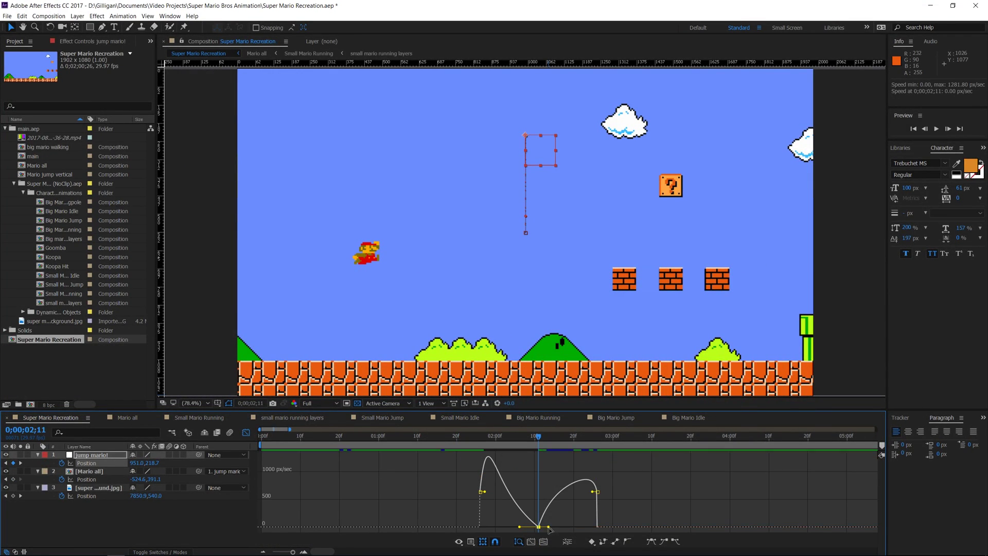
key("space")
key("space")
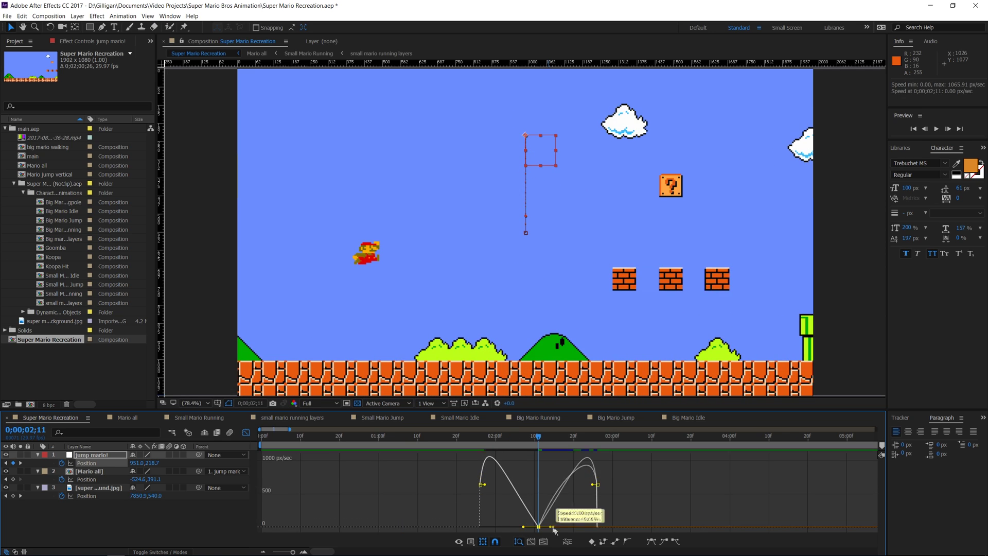
key("space")
key("shift+F3")
key("space")
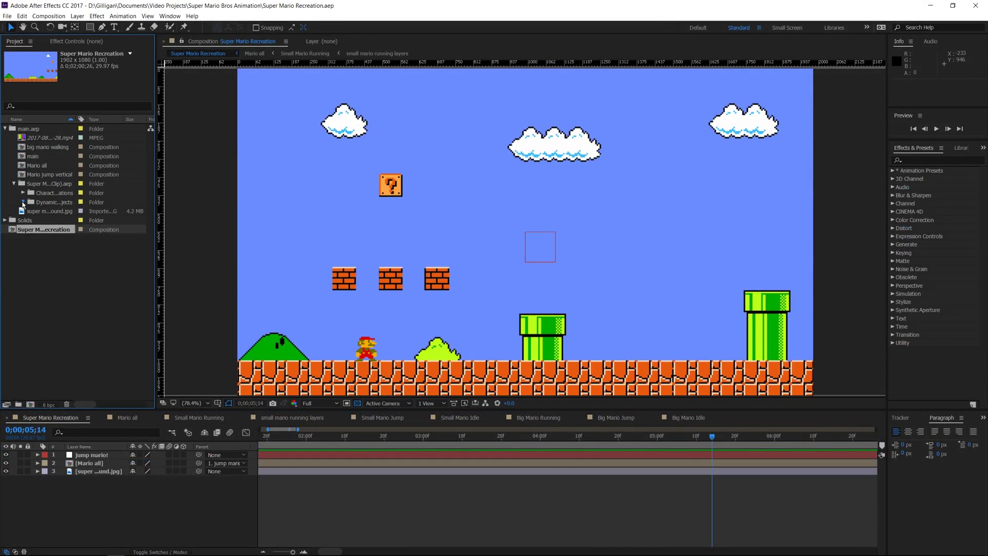
- Add ? Block Hit and block.png from the Dynamic Objects folder to the Super Mario Recreation timeline
left_click(22, 202)
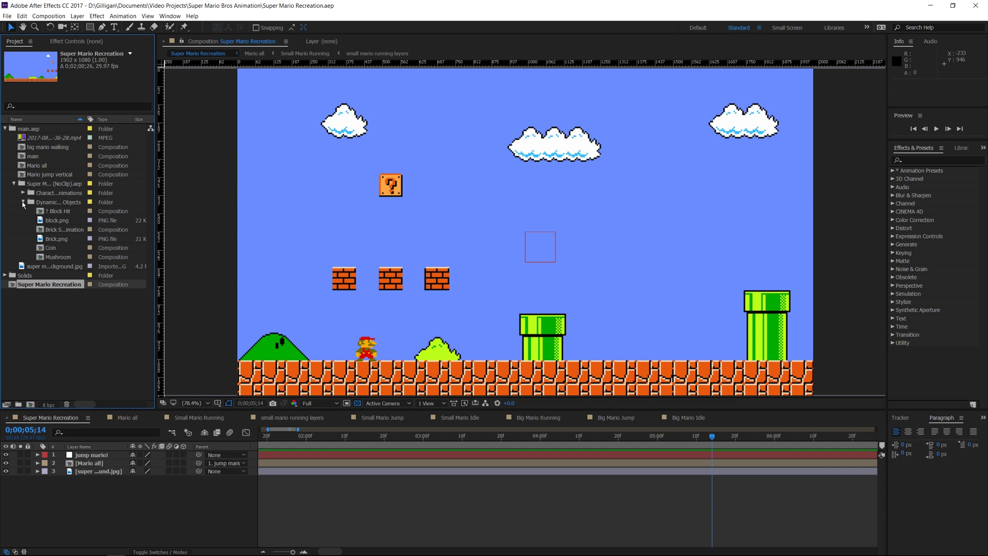
left_click(57, 211)
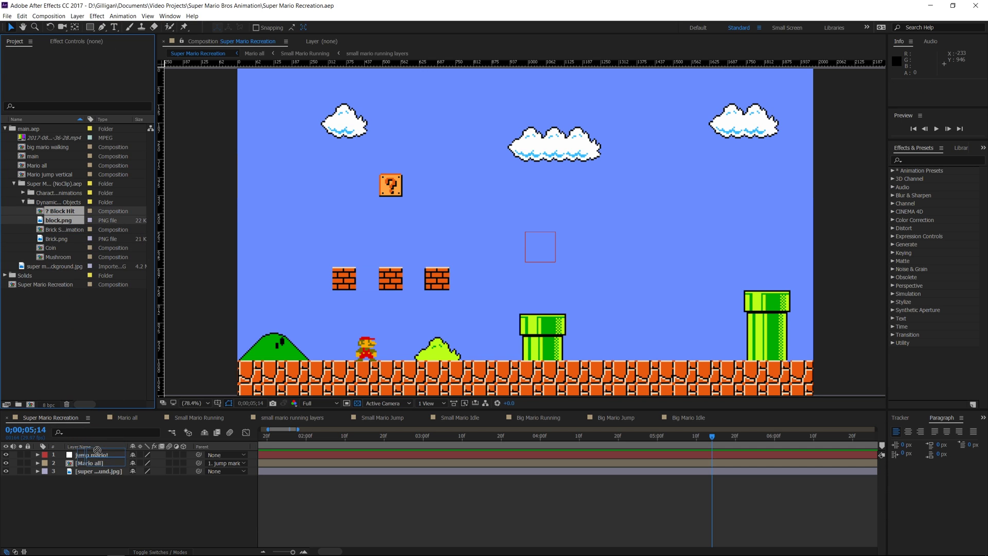
left_click_drag(98, 455, 98, 456)
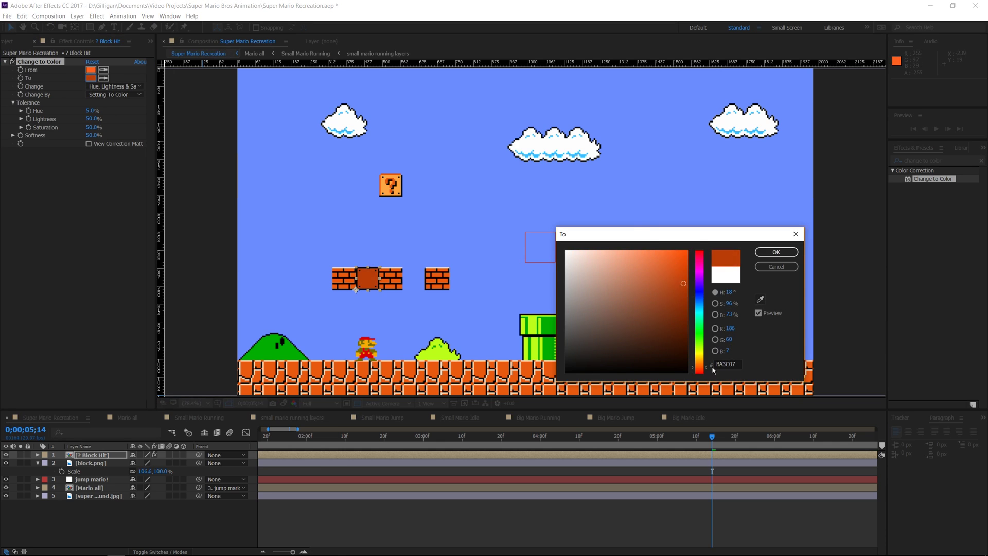
- Set the To colour of ? Block Hit's Change to Color effect to BA3C07
key("Return")
left_click(69, 493)
left_click(133, 519)
- Duplicate block.png and place the copy between the second and third bricks, at about 545.5, 693.8
left_click_drag(404, 272, 497, 255)
left_click(90, 455)
key("ctrl+d")
scroll(496, 255, "up", 4)
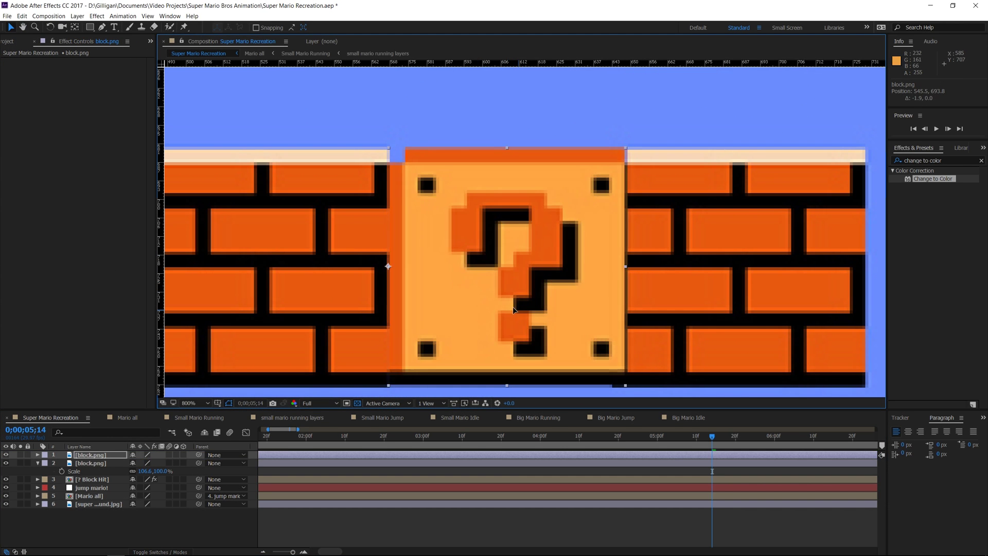
scroll(497, 254, "down", 8)
left_click(193, 403)
left_click(195, 251)
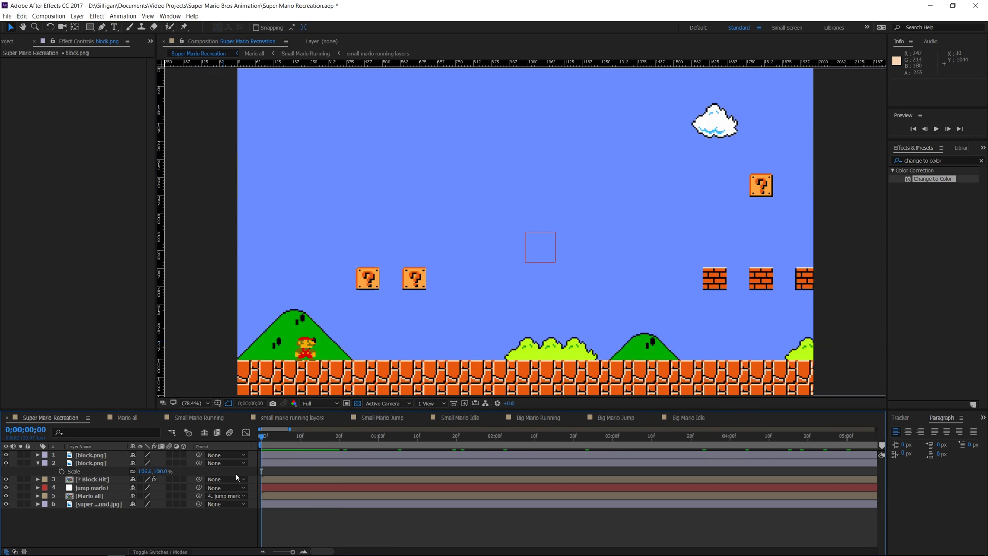
- At 0;00;05;14, fine-tune the duplicated question block between the bricks to position 546.0, 693.8
mouse_move(578, 445)
left_mouse_down()
mouse_move(500, 431)
mouse_move(576, 436)
left_mouse_up()
left_click(49, 16)
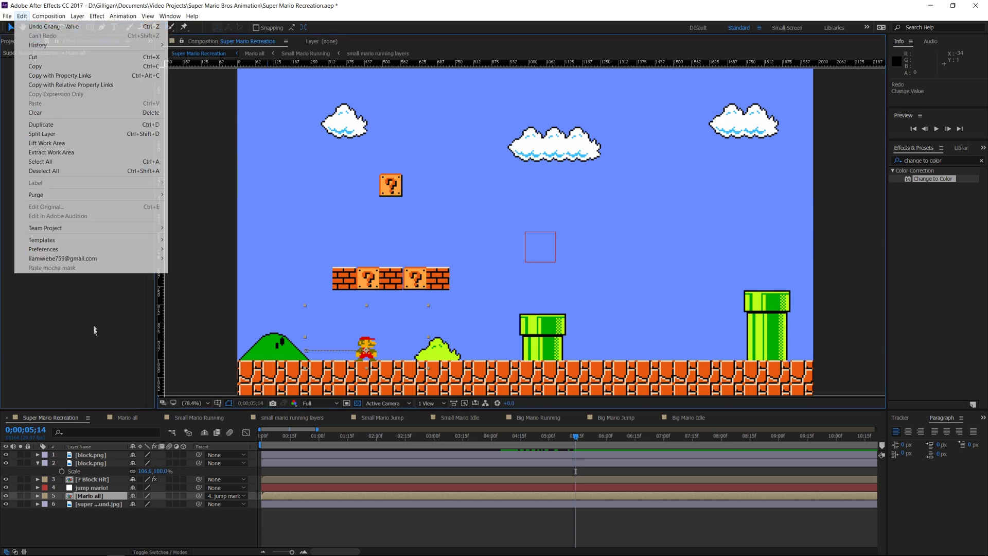
scroll(427, 270, "up", 8)
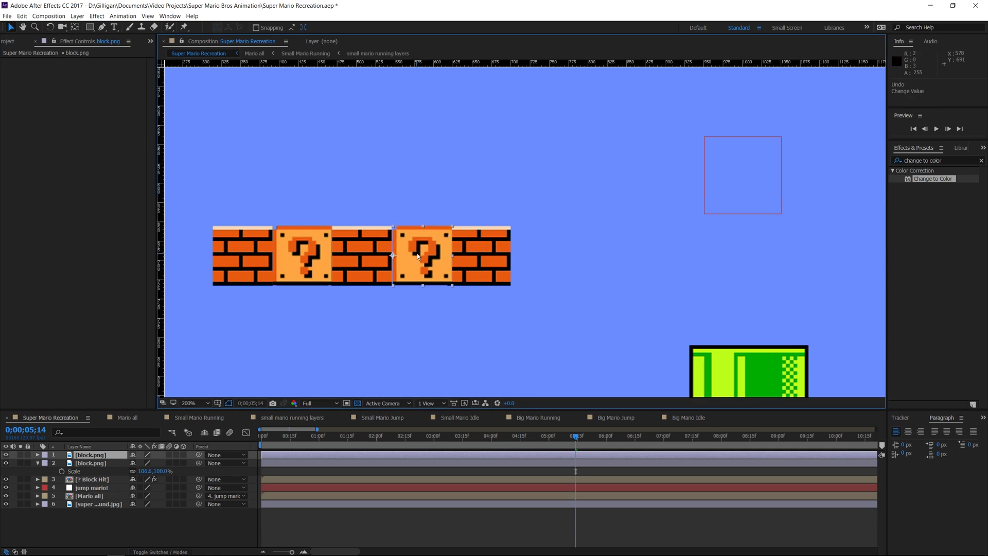
left_click(193, 402)
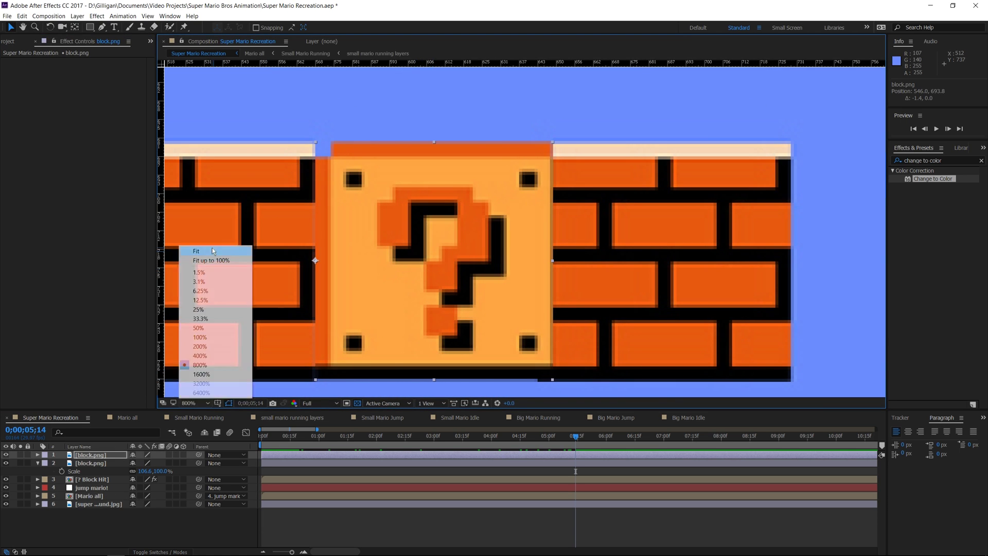
left_click(195, 251)
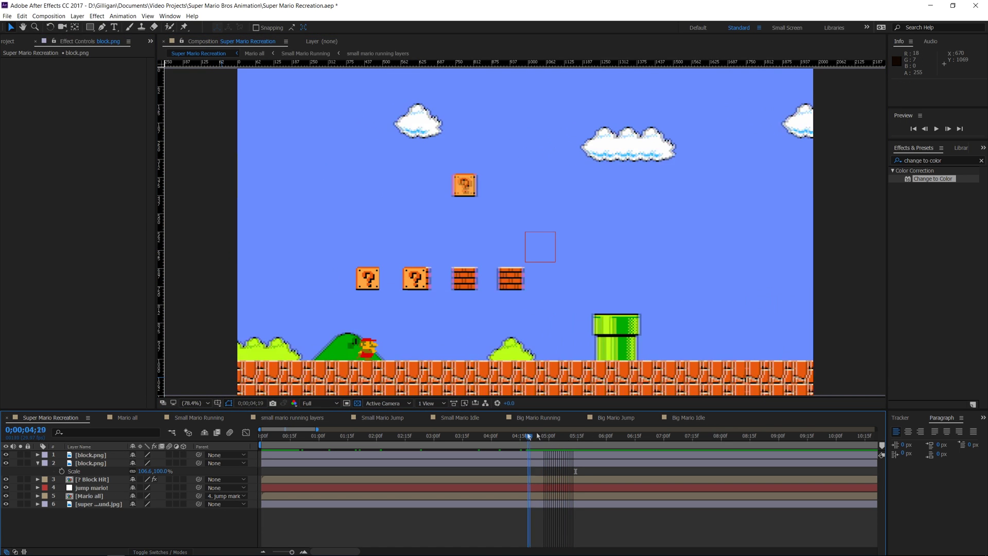
left_click(109, 463, "shift")
left_click_drag(94, 509, 153, 512)
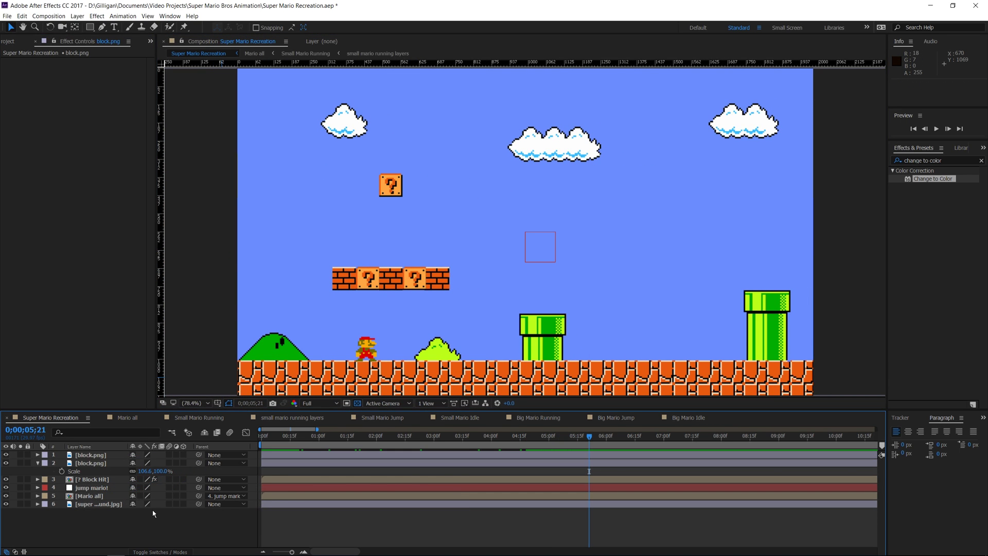
left_click(92, 463)
left_click(92, 456, "shift")
left_click_drag(198, 455, 115, 504)
left_click(145, 522)
left_click_drag(589, 436, 451, 438)
key("ctrl+z")
key("ctrl+z")
key("ctrl+z")
left_click_drag(199, 479, 125, 506)
mouse_move(589, 437)
left_mouse_down()
mouse_move(419, 439)
mouse_move(575, 437)
left_mouse_up()
key("ctrl+z")
left_click(90, 455)
left_click(22, 15)
left_click(138, 521)
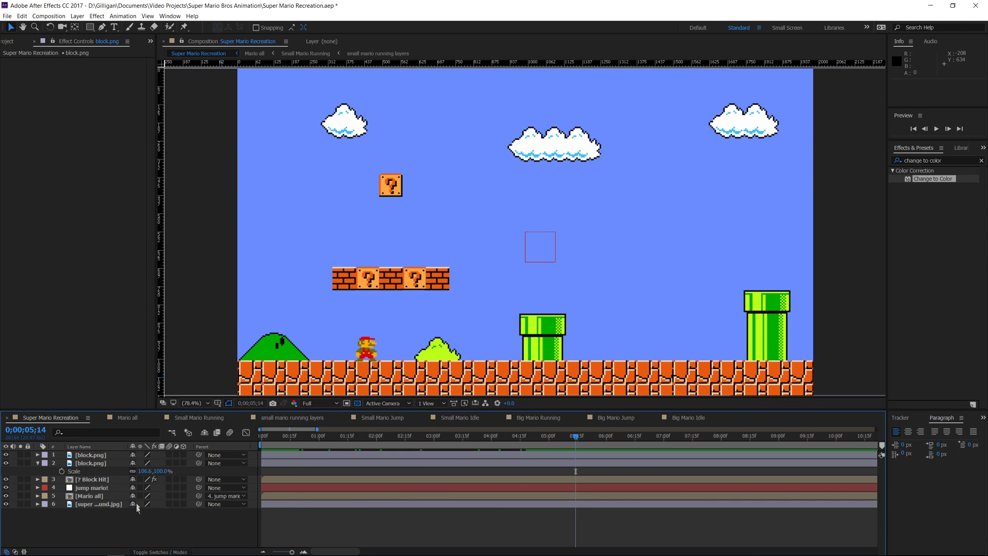
- Parent both block.png layers and ? Block Hit to the background layer at 0;00;05;14, and preview from the start
left_click(91, 455)
left_click(91, 463, "shift")
left_click(90, 479, "shift")
left_click(210, 481)
left_click(245, 539)
key("Home")
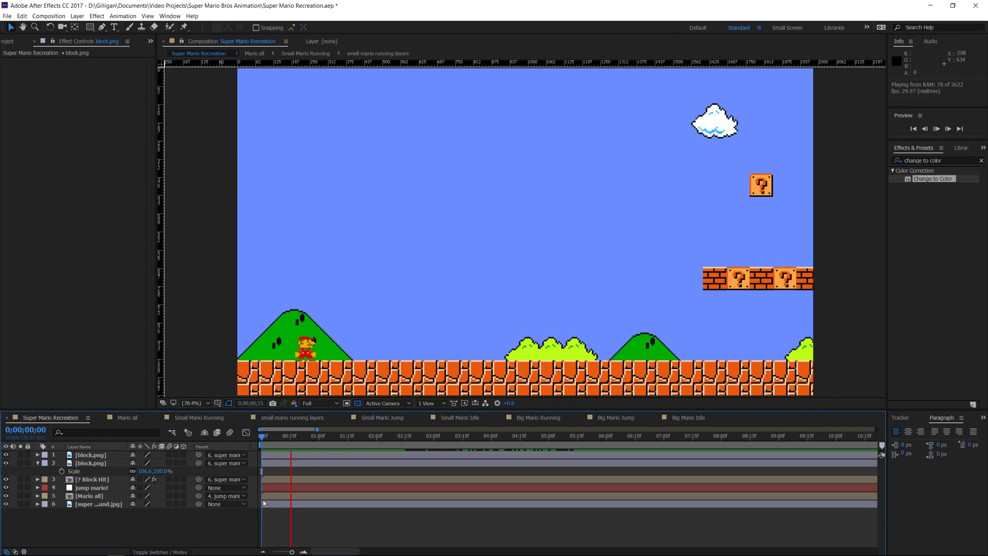
key("space")
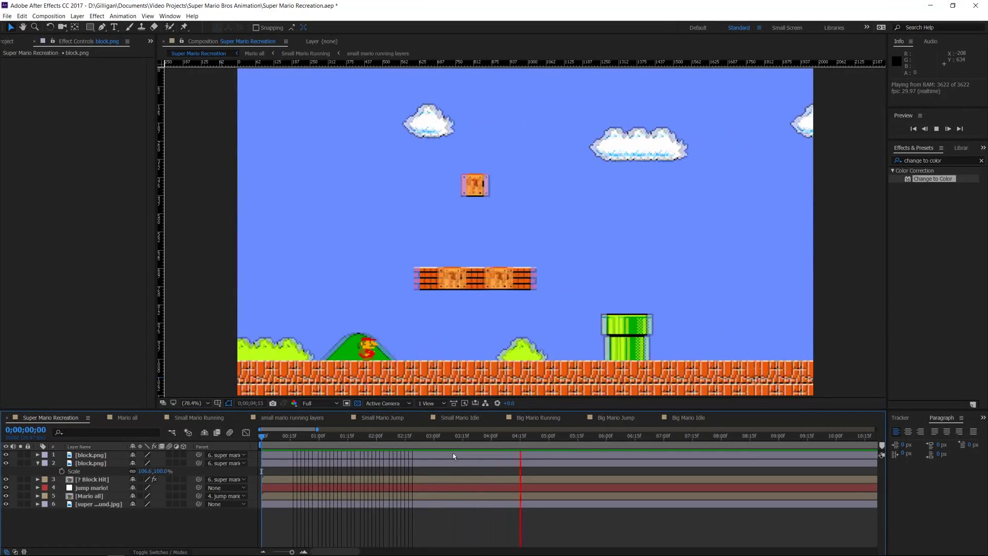
- Reveal the background layer's Position keyframes and go to its final keyframe at 0;00;05;14
left_click(99, 498)
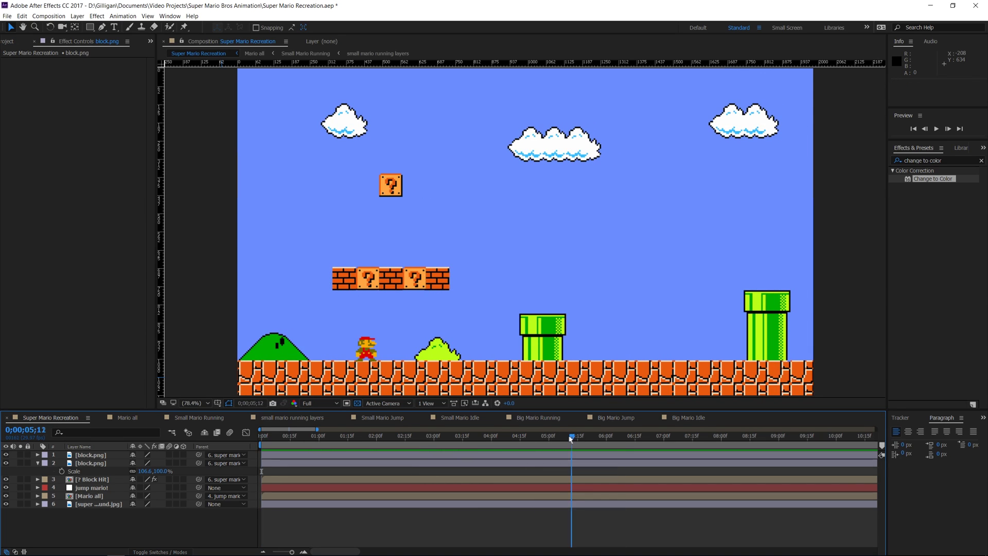
left_click(99, 498)
key("p")
left_click(98, 511)
key("p")
left_click_drag(564, 436, 575, 436)
scroll(334, 339, "up", 2)
left_click_drag(447, 366, 447, 228)
key("ctrl+z")
left_click(202, 525)
- Key the Position of jump mario! at 0;00;05;24 as the start of a second jump
key("shift+Page_Down")
key("shift+Page_Down")
key("shift+Page_Up")
left_click(79, 480)
key("p")
left_click(13, 488)
- Key the second jump's peak on jump mario! at 0;00;06;04, raising Mario's head to the first question block
key("shift+Page_Down")
left_click_drag(436, 336, 436, 216)
scroll(731, 250, "down", 2)
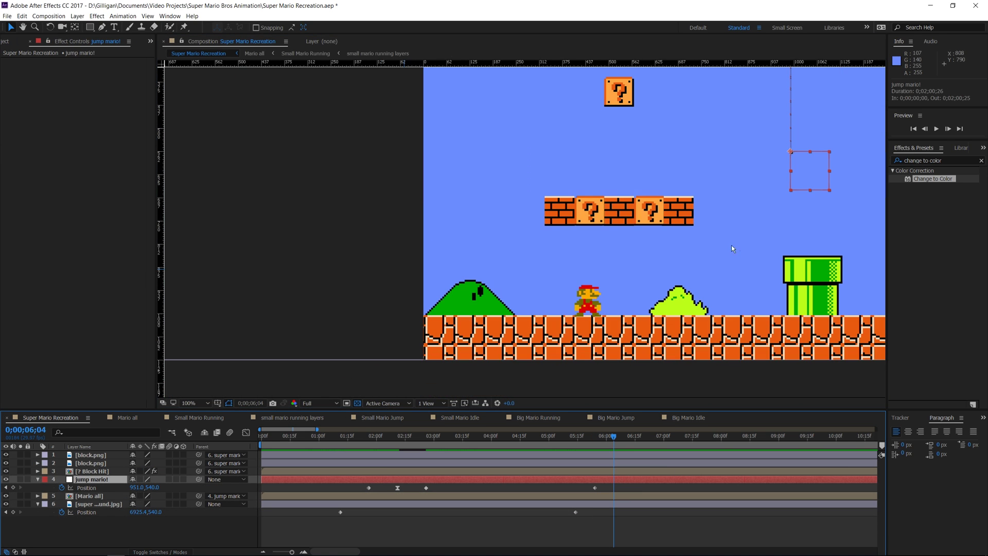
left_click(139, 527)
left_click(576, 437)
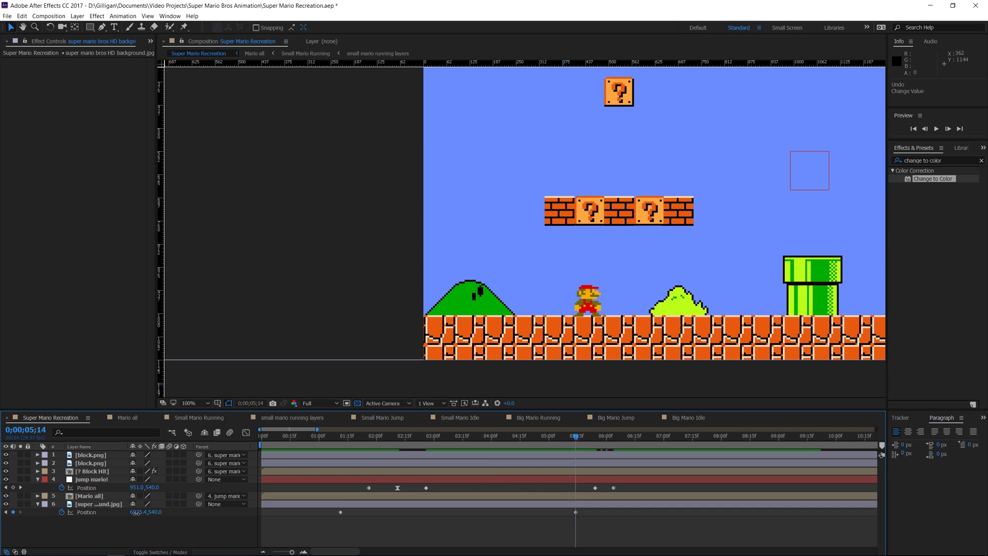
scroll(653, 211, "up", 1)
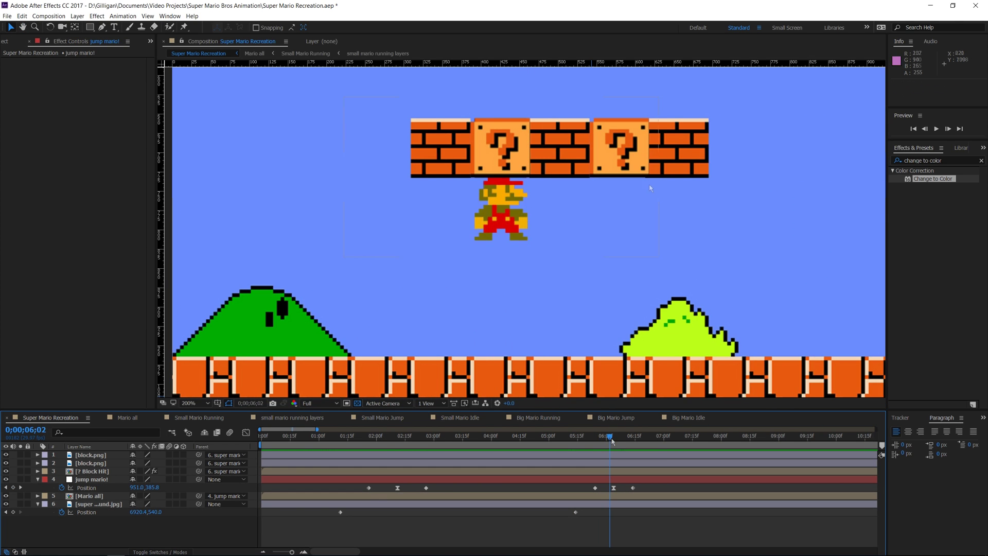
- Parent ? Block Hit to the block.png above Mario, and key that block's upward bump and return with Easy Ease
left_click(91, 462)
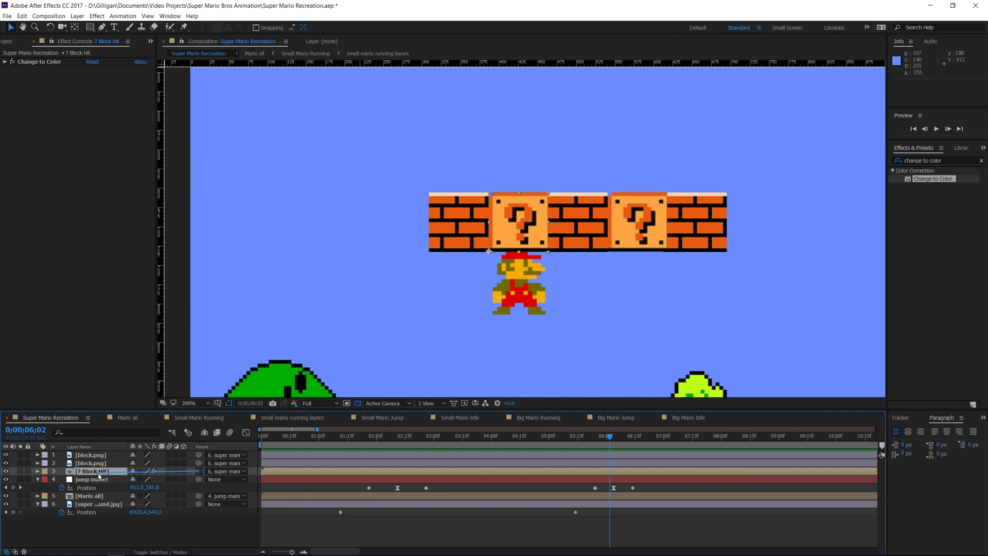
left_click_drag(198, 463, 108, 469)
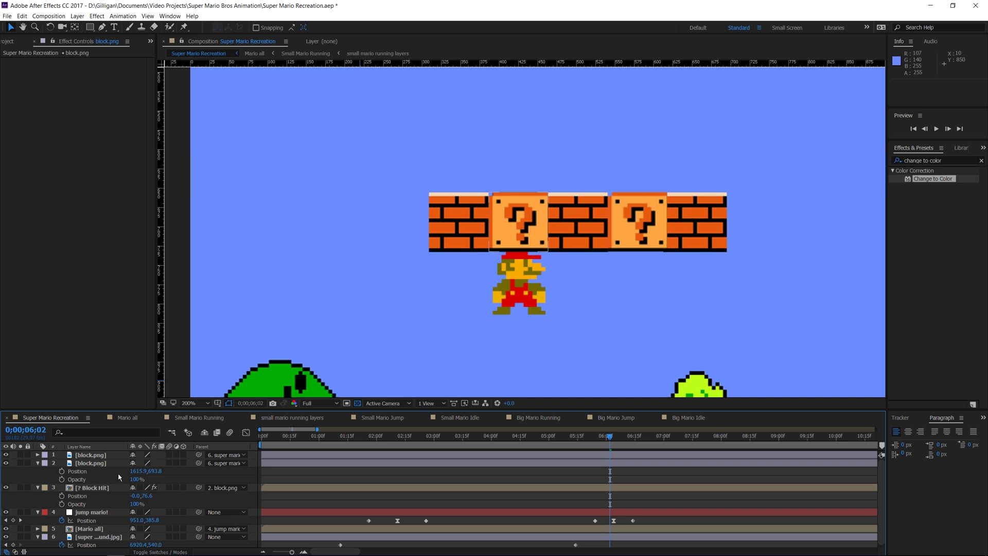
right_click(611, 471)
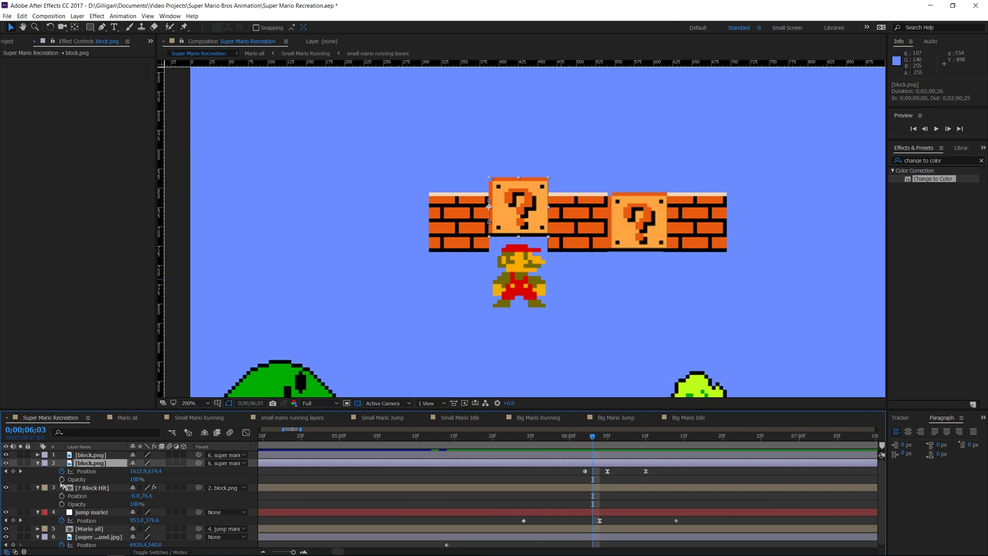
- Add the Mushroom composition to the level and scale it to about 15.4% over the used question block
left_click(78, 504)
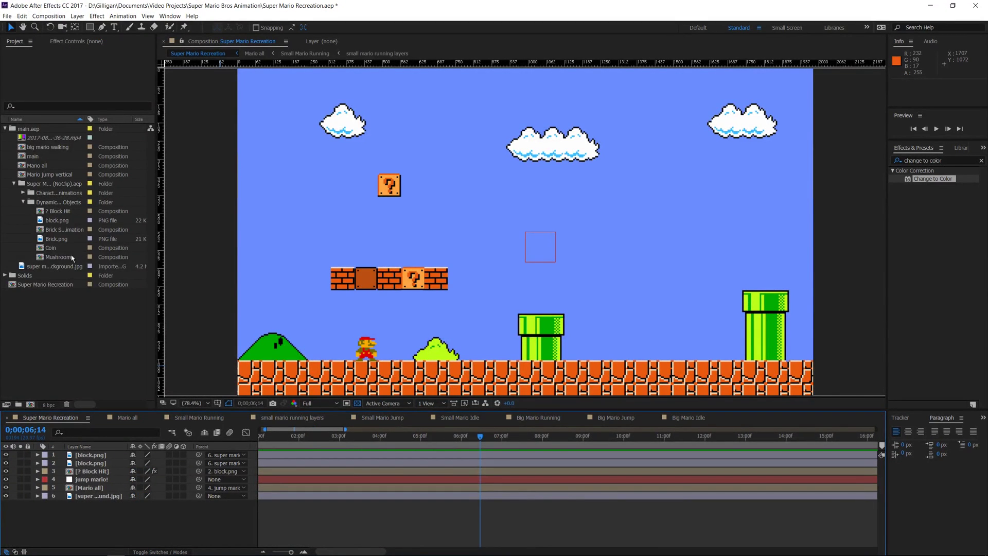
left_click_drag(71, 256, 122, 454)
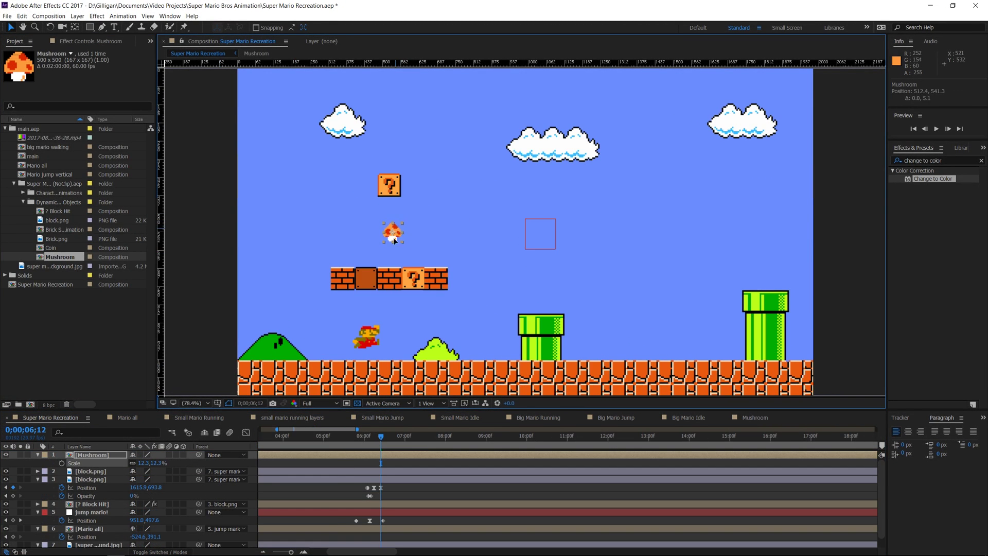
scroll(393, 240, "up", 3)
scroll(409, 226, "up", 3)
left_click_drag(431, 238, 423, 247)
left_click_drag(489, 133, 508, 116)
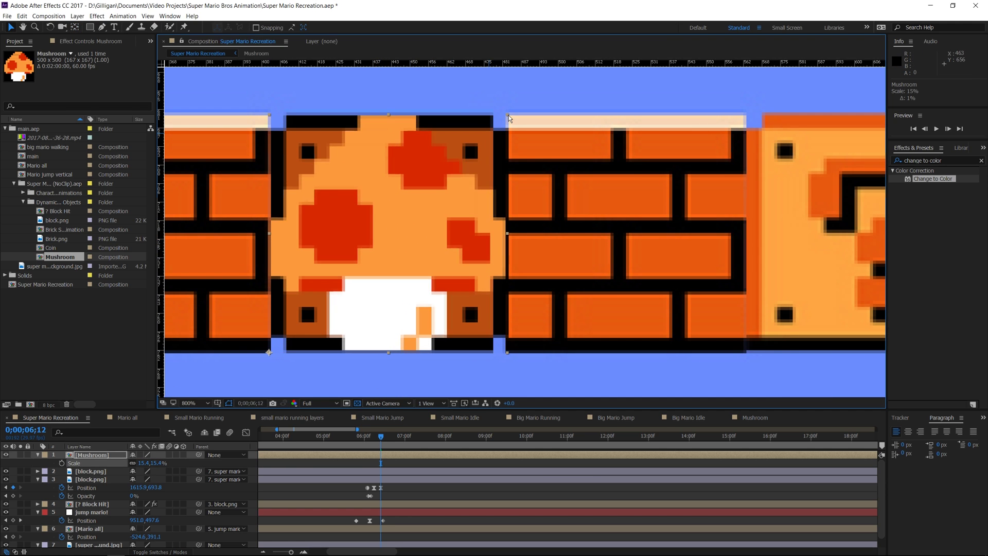
scroll(383, 229, "down", 3)
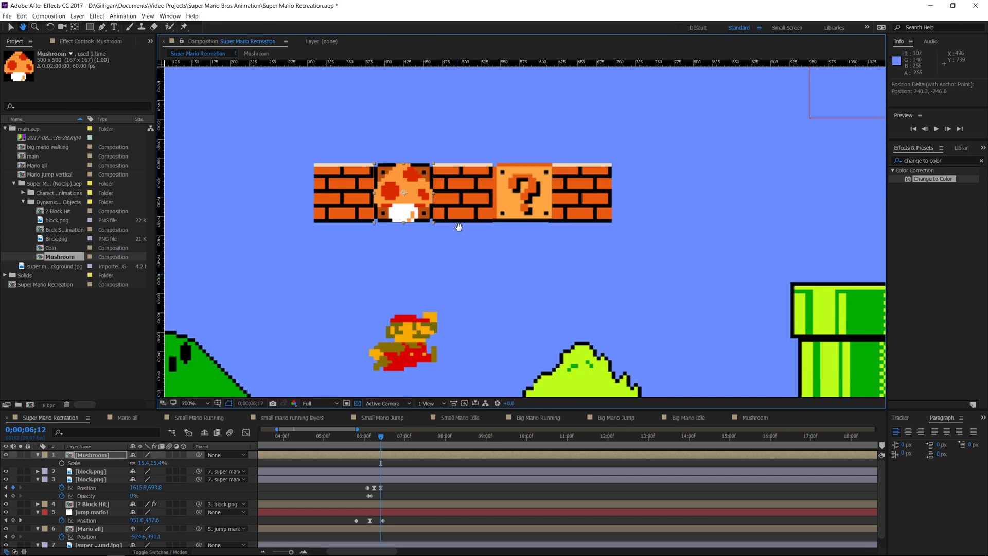
- Parent the Mushroom, layered beneath ? Block Hit, to block.png and key its Position rising out of the block by 0;00;07;04
left_click_drag(92, 454, 254, 478)
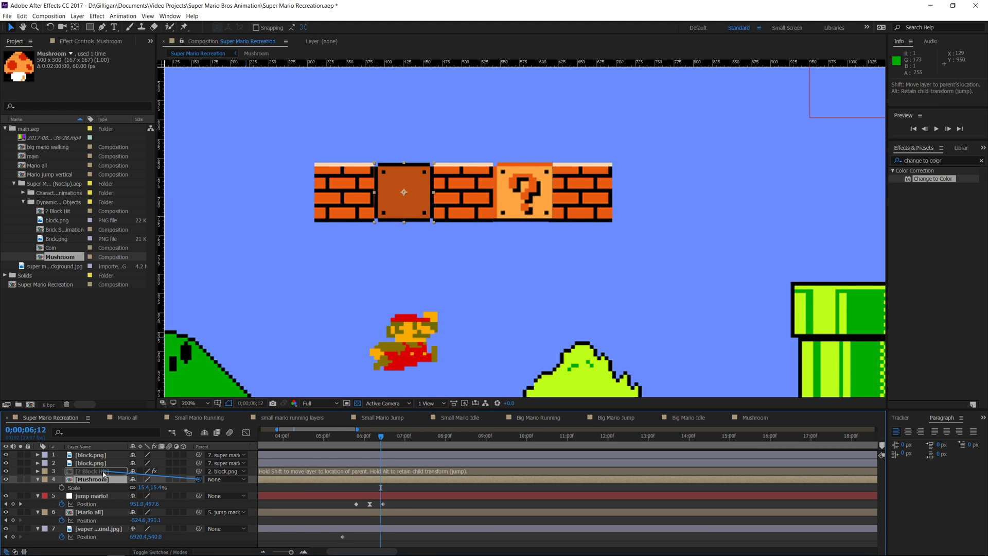
mouse_move(381, 436)
left_mouse_down()
mouse_move(315, 436)
mouse_move(383, 436)
left_mouse_up()
left_click(119, 480)
key("p")
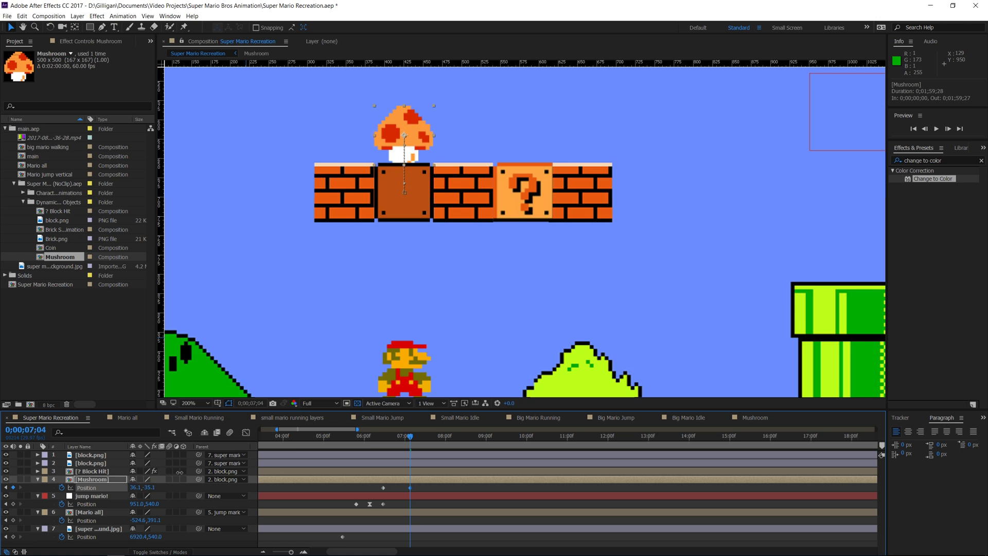
left_click_drag(387, 436, 306, 436)
left_click(414, 492)
key("space")
key("space")
- Key the Mushroom at 0;00;07;24 at the far right end of the brick row and straighten its motion path
left_click(410, 436)
left_click_drag(509, 281, 427, 327)
key("shift+Page_Down")
key("shift+Page_Down")
left_click_drag(345, 175, 517, 174)
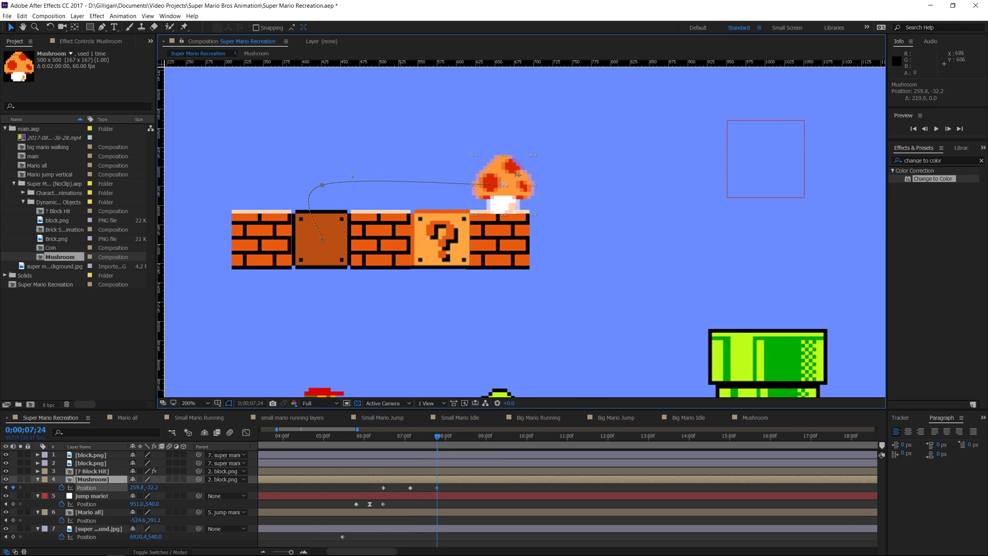
left_click_drag(352, 179, 352, 185)
- Move the Mushroom's end-of-bricks Position keyframe to 0;00;08;24 and preview the slide
left_click(304, 436)
key("space")
left_click(437, 436)
left_click_drag(437, 488, 478, 488)
left_click(310, 437)
key("space")
- Move the Mushroom's end-of-bricks Position keyframe 60 frames after its rise keyframe, to 0;00;09;04
mouse_move(424, 437)
left_mouse_down()
mouse_move(411, 438)
mouse_move(456, 441)
mouse_move(410, 441)
left_mouse_up()
key("shift+Page_Down")
key("shift+Page_Down")
key("shift+Page_Down")
key("shift+Page_Down")
key("shift+Page_Down")
key("shift+Page_Down")
left_click_drag(478, 488, 491, 488)
- Work out the Mushroom's sliding speed in the calculator from its horizontal position of 253.8
left_click(507, 487)
key("XF86Calculator")
key("alt+Tab")
mouse_move(491, 437)
left_mouse_down()
mouse_move(390, 448)
mouse_move(492, 447)
left_mouse_up()
mouse_move(491, 447)
left_mouse_down()
mouse_move(383, 446)
mouse_move(492, 436)
left_mouse_up()
left_click(153, 547)
type("253.8")
left_click(775, 468)
scroll(372, 204, "down", 1)
- Move the Mushroom's end-of-bricks Position keyframe to 0;00;08;14 and recalculate its sliding speed
key("shift+Page_Up")
key("shift+Page_Up")
left_click_drag(491, 488, 464, 487)
left_click(154, 546)
left_click(685, 450)
left_click(776, 470)
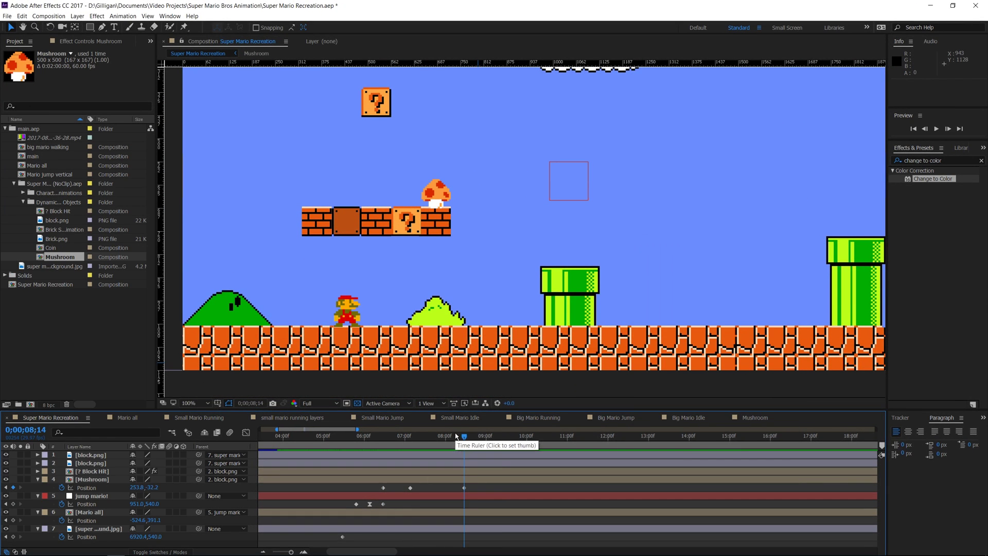
- Key the Mushroom's fall to the ground beside the first pipe at 0;00;09;24 and preview it
key("Return")
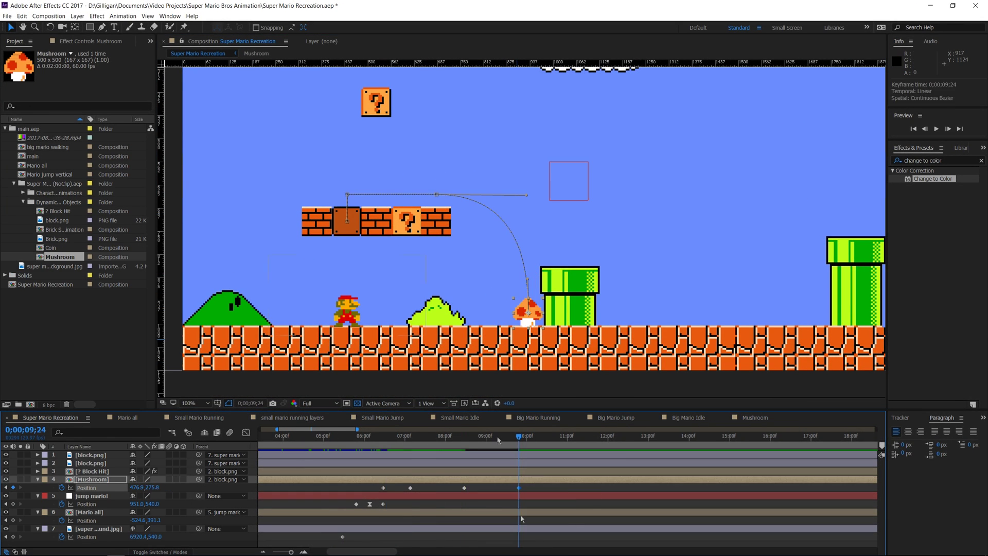
left_click(468, 436)
key("shift+F3")
key("=")
key("space")
key("space")
- Adjust the Mushroom's motion path handles where it leaves the bricks and preview the curved fall
left_click_drag(485, 436, 450, 437)
left_click_drag(450, 194, 495, 195)
left_click_drag(437, 436, 481, 447)
left_click_drag(537, 195, 518, 194)
left_click(322, 436)
key("space")
key("shift+F3")
- Move the Mushroom's landing keyframe slightly earlier and preview the faster fall
left_click_drag(561, 487, 539, 487)
key("shift+F3")
left_click(417, 437)
key("space")
left_click(403, 436)
key("space")
key("=")
- Shift the Mushroom's landing point slightly left, preview the whole fall and save the project
key("shift+F3")
key("minus")
key("minus")
key("minus")
key("shift+slash")
key("space")
left_click(452, 436)
left_click_drag(507, 325, 487, 324)
left_click_drag(508, 350, 498, 350)
left_click(393, 437)
key("space")
key("space")
key("ctrl+s")
- Key the Mushroom sliding right along the ground to the first pipe and move that keyframe to a later time
scroll(406, 364, "up", 2)
scroll(442, 485, "up", 3)
left_click_drag(628, 328, 671, 328)
scroll(407, 485, "down", 1)
scroll(454, 486, "up", 3)
left_click_drag(480, 487, 533, 487)
key("space")
- Key the Mushroom travelling back left along the ground to Mario, delay that keyframe to slow it, and preview the animation
scroll(500, 485, "down", 2)
left_click(536, 437)
left_click_drag(649, 328, 321, 327)
key("super")
left_click(510, 436)
left_click_drag(536, 487, 686, 487)
key("minus")
key("minus")
key("minus")
key("shift+slash")
key("Home")
key("space")
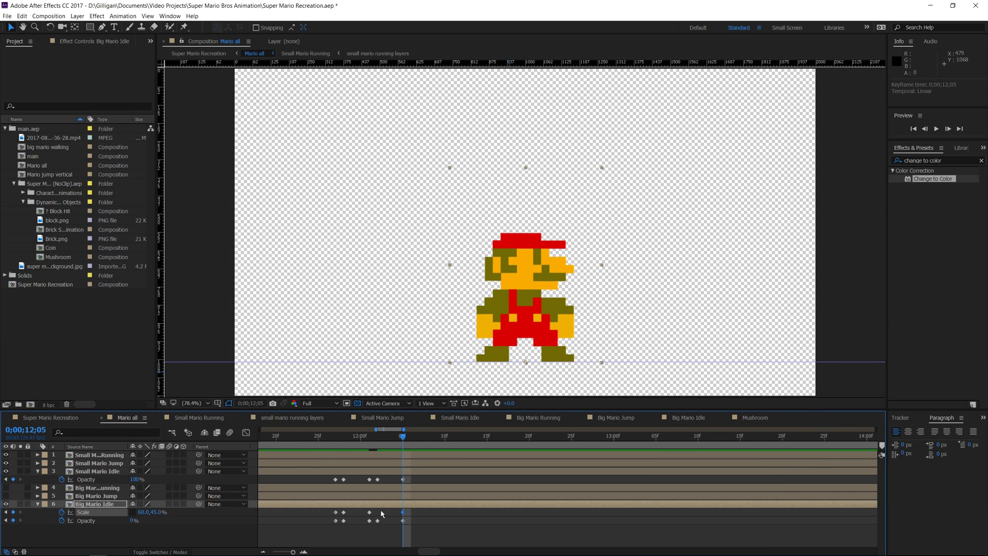
- In the Mario all composition, rework the Scale and Opacity keyframes that flicker Mario between Small Mario Idle and Big Mario Idle
left_click(62, 512)
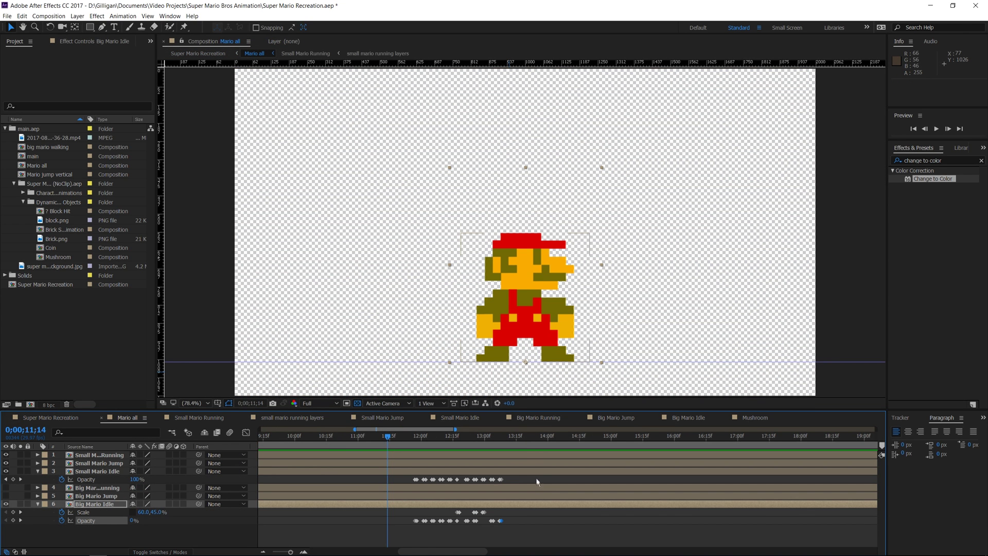
left_click_drag(518, 478, 431, 513)
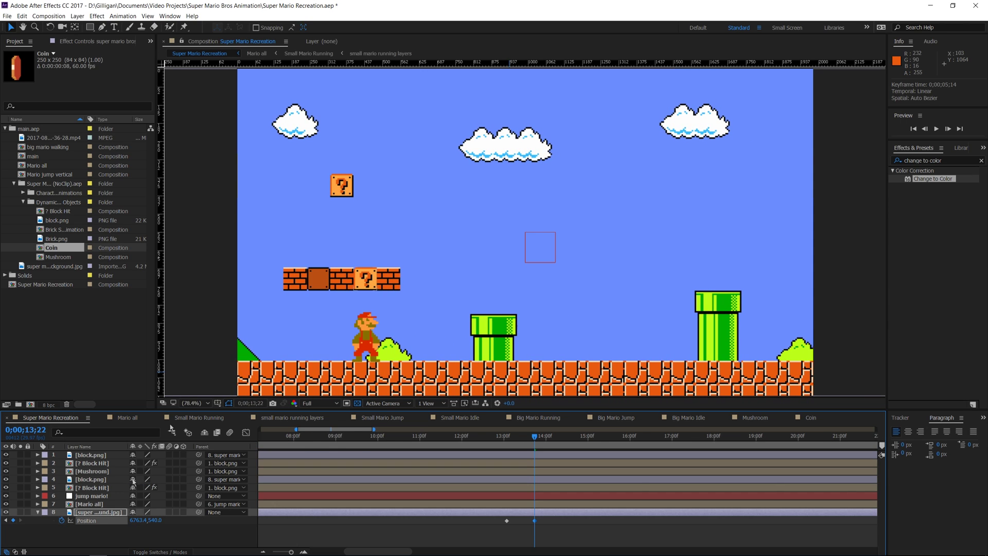
- Move the background's final Position keyframe slightly earlier in the speed graph and preview the scroll
key("shift+F3")
scroll(481, 477, "up", 2)
scroll(443, 489, "down", 2)
left_click_drag(451, 499, 447, 501)
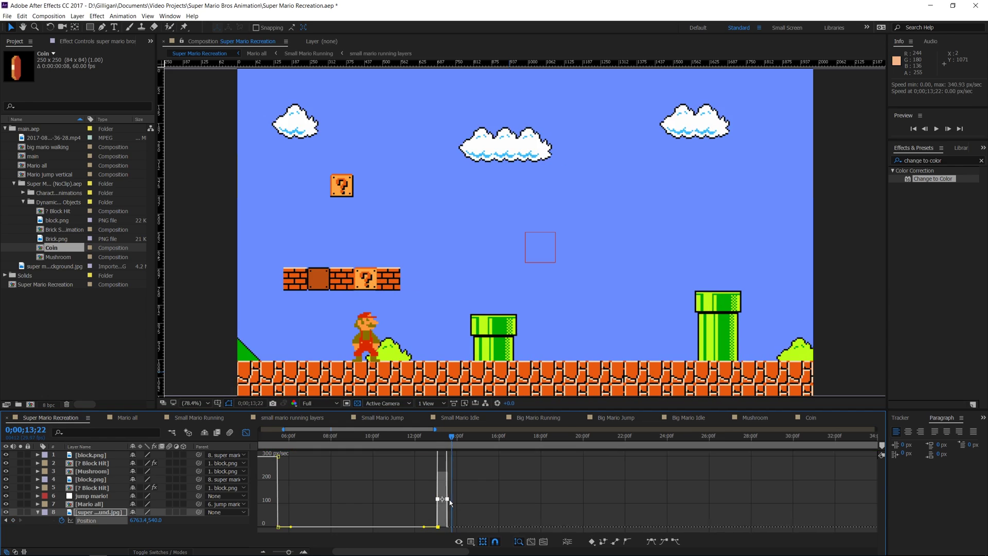
scroll(443, 488, "up", 3)
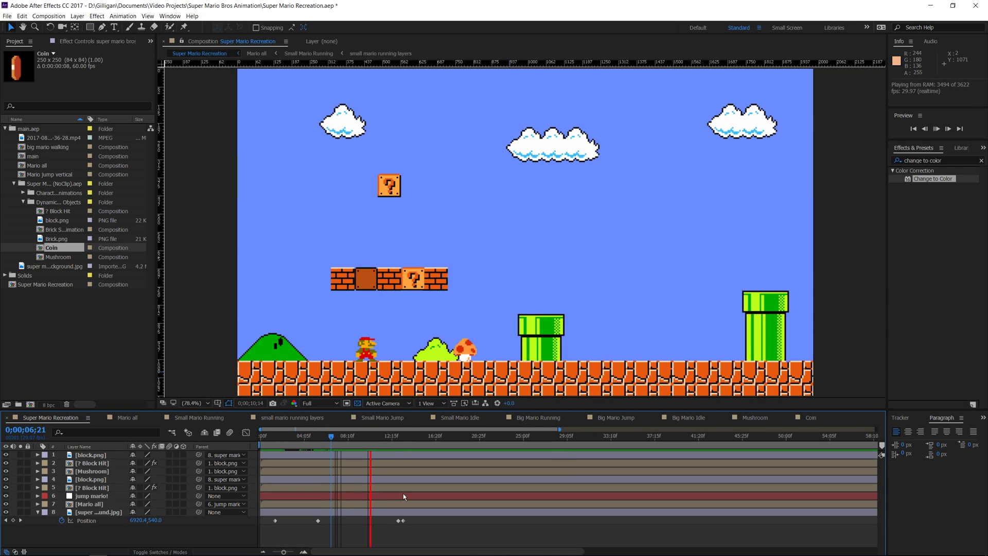
- Key Opacity in Mario all to switch from Big Mario Idle to Big Mario Running at 0;00;13;02, matching the background scroll
left_click(124, 417)
left_click(51, 417)
left_click(124, 417)
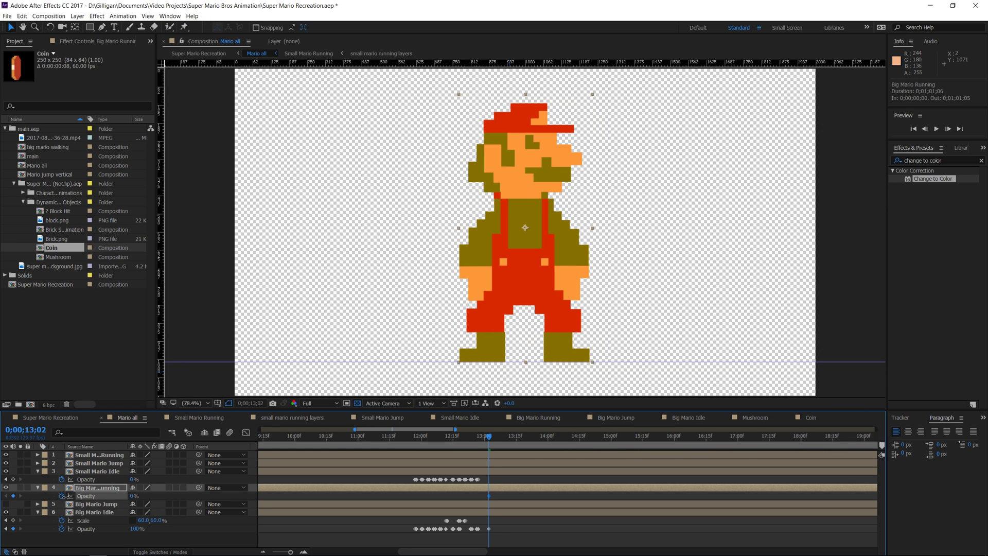
left_click(50, 417)
left_click(428, 438)
- Set up Mario's change from Big Mario Idle to Big Mario Jump in Mario all and preview it in the level
left_click(125, 417)
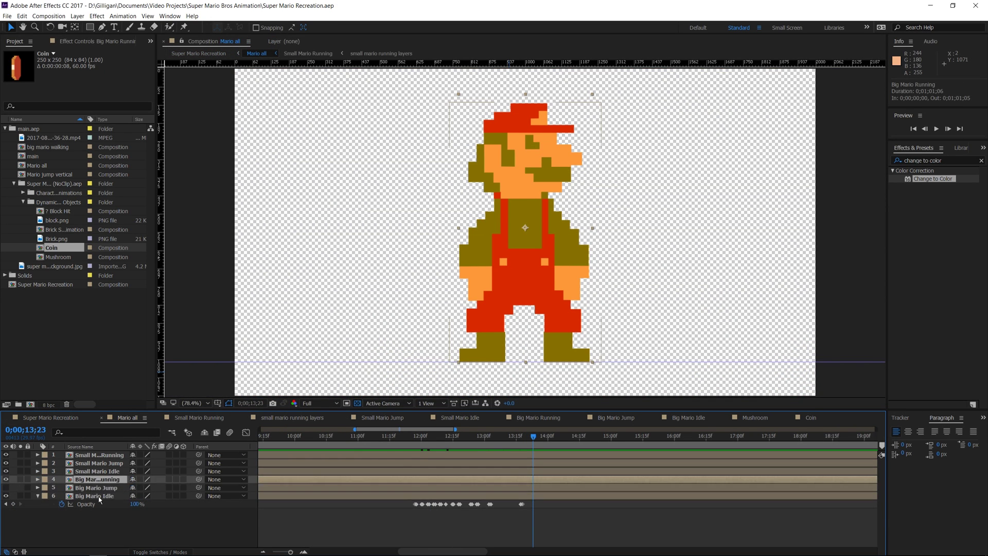
left_click(50, 417)
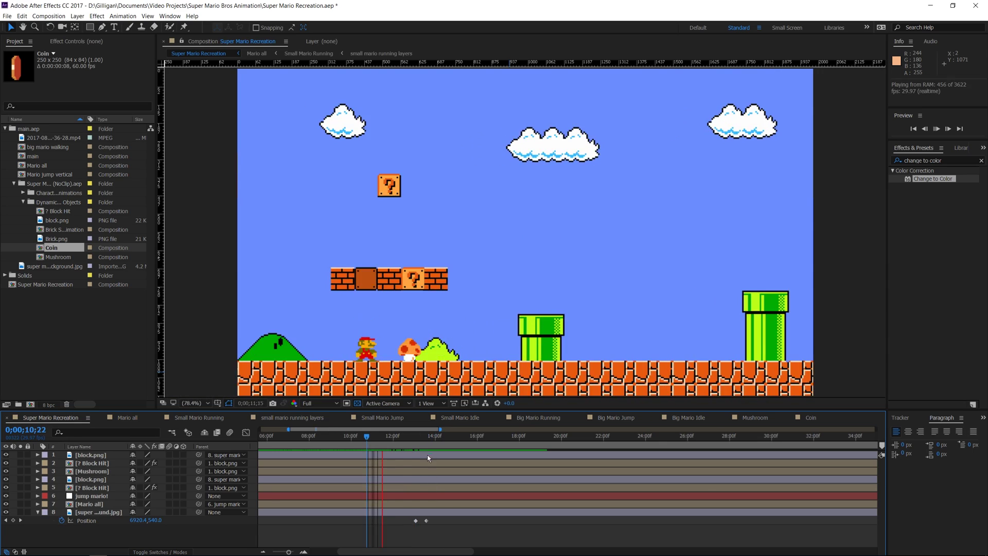
left_click(136, 420)
left_click(50, 417)
left_click(413, 436)
key("space")
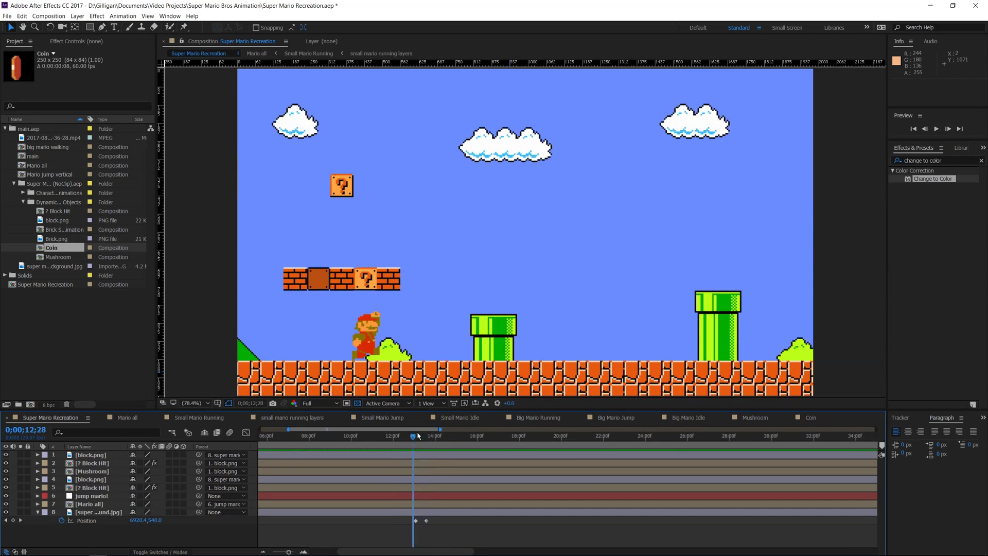
- Key the Position of jump mario! at 0;00;13;21 and raise it for the jump's peak at 0;00;13;28
left_click(92, 496)
key("p")
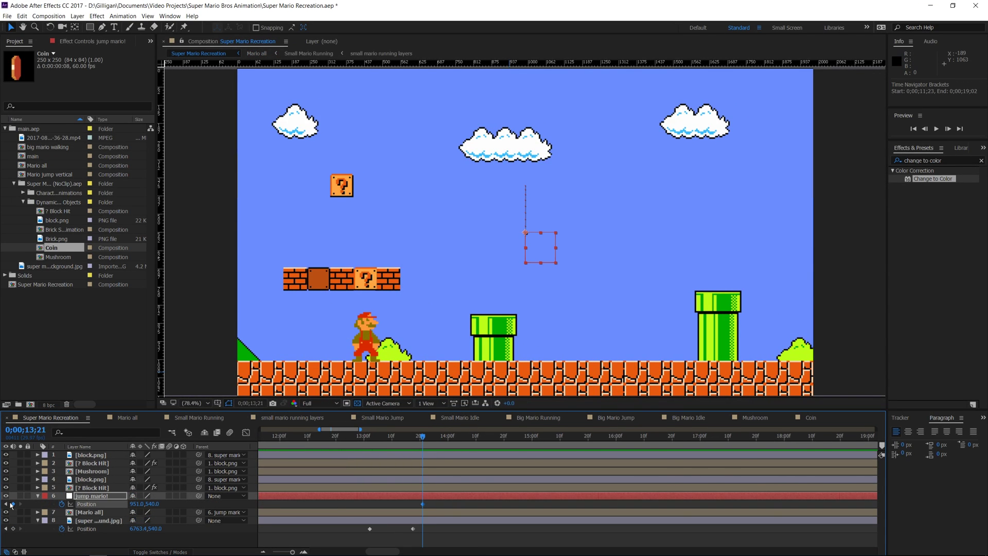
left_click_drag(553, 247, 552, 218)
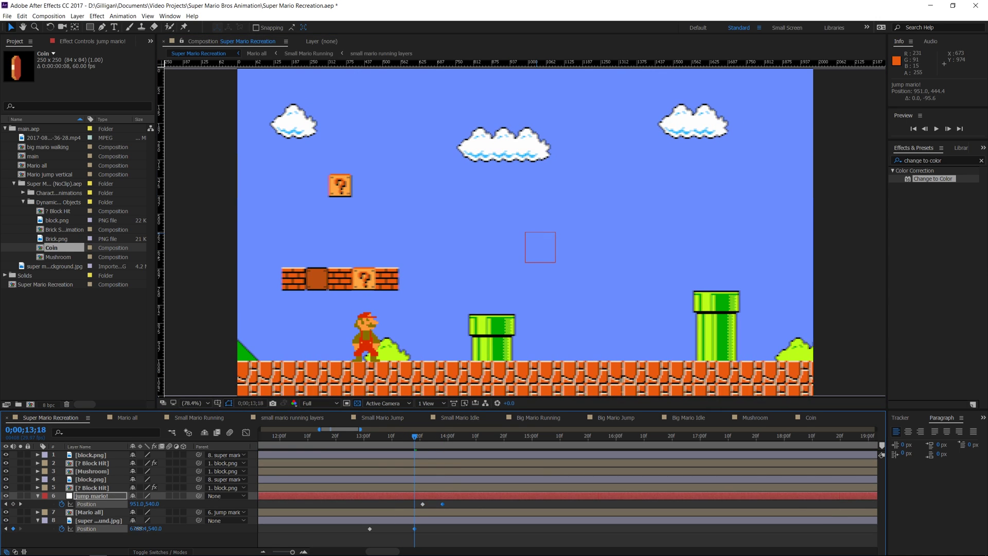
- Copy the jump's starting Position keyframe to its landing, preview the jump and save the project
left_click(423, 504)
key("ctrl+c")
key("ctrl+v")
left_click(346, 436)
key("space")
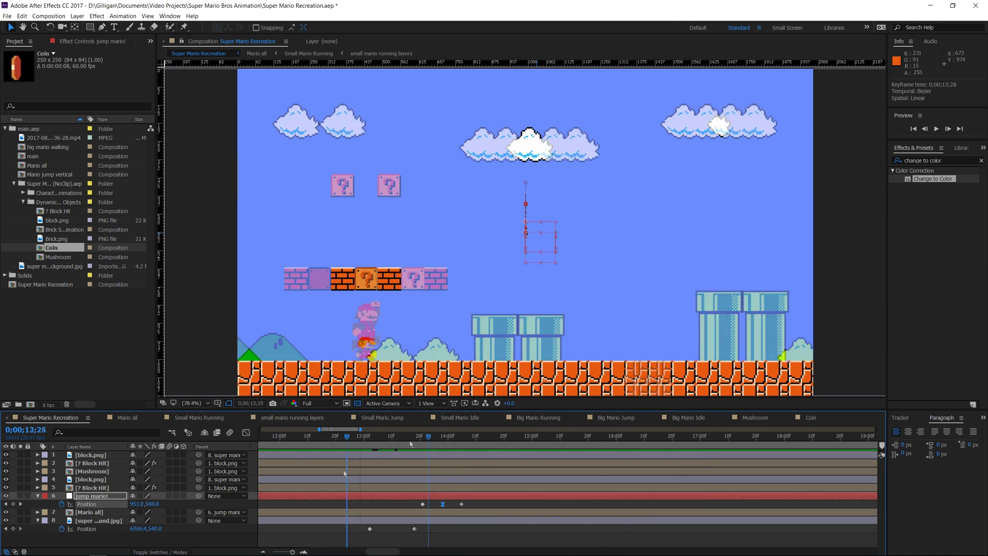
key("ctrl+s")
- Use the lower block.png and ? Block Hit layers to bump the second question block when Mario hits it around 0;00;14;00
left_click(90, 479)
left_click(89, 489, "shift")
left_click(154, 539)
left_click(366, 278)
left_click(366, 279)
scroll(366, 276, "up", 3)
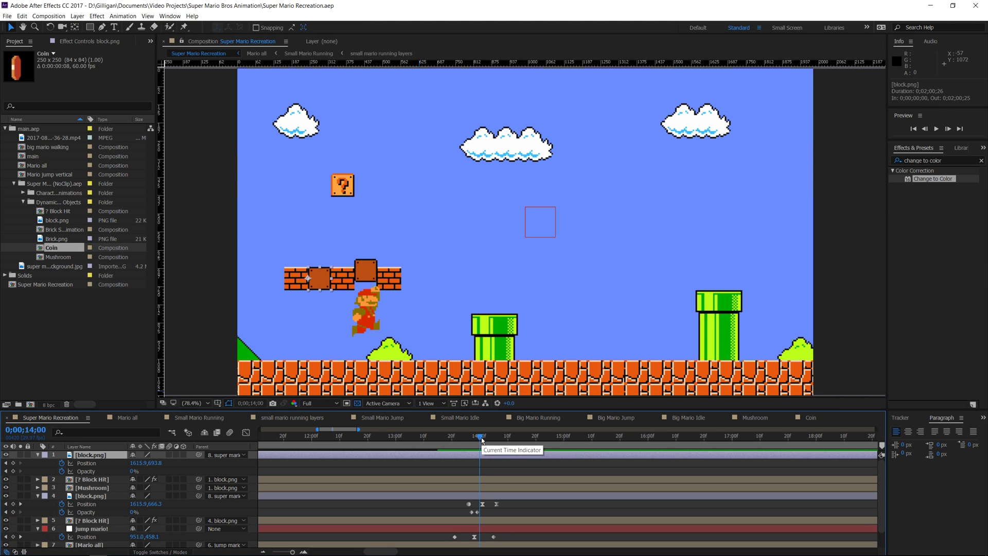
scroll(223, 469, "down", 2)
right_click(104, 535)
left_click(124, 532)
key("Return")
scroll(154, 504, "up", 2)
left_click(226, 454)
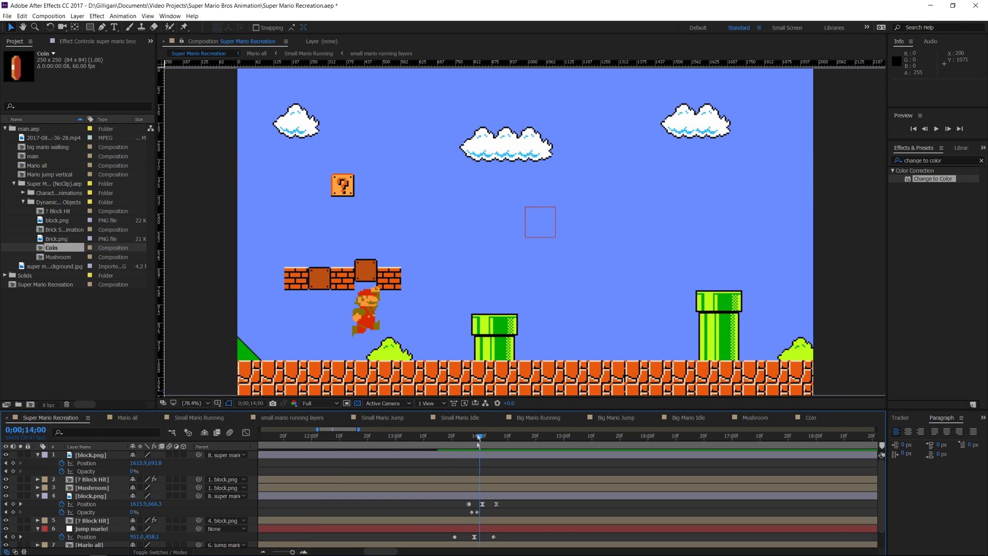
- Go to 0;00;13;26 and remove the Opacity keyframes from the lower block.png layer, keeping its Position keyframes
left_click_drag(474, 437, 468, 438)
left_click(470, 513)
left_click(90, 496)
left_click(91, 520)
left_click(90, 496)
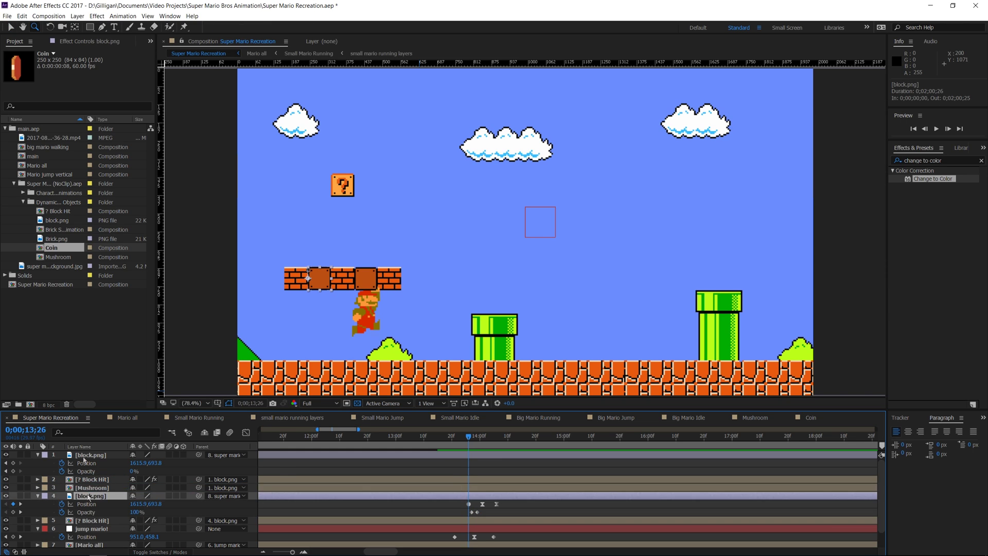
key("u")
key("z")
key("u")
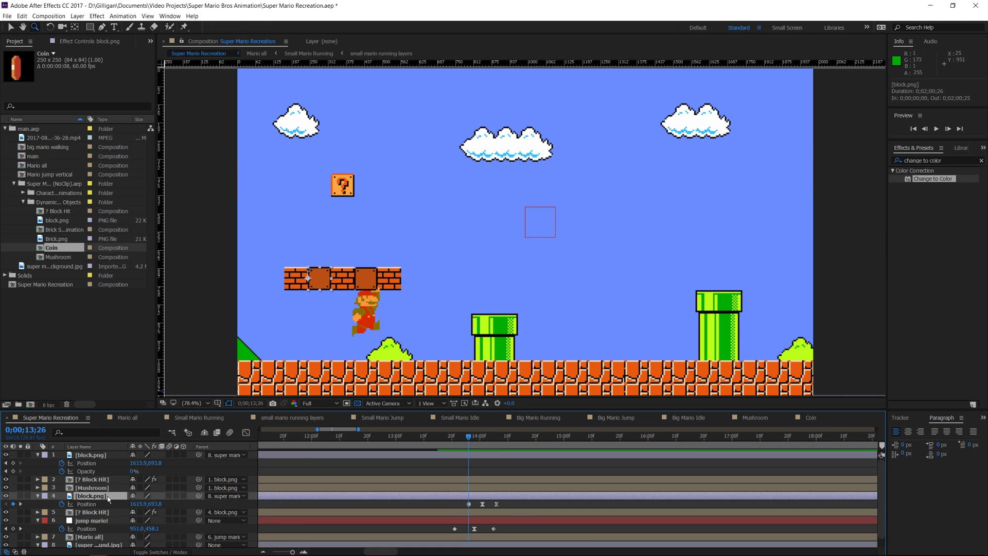
- Align the lower block.png and its ? Block Hit layer with the second question block above Mario
left_click(341, 322)
left_click(341, 322)
key("v")
left_click(416, 211)
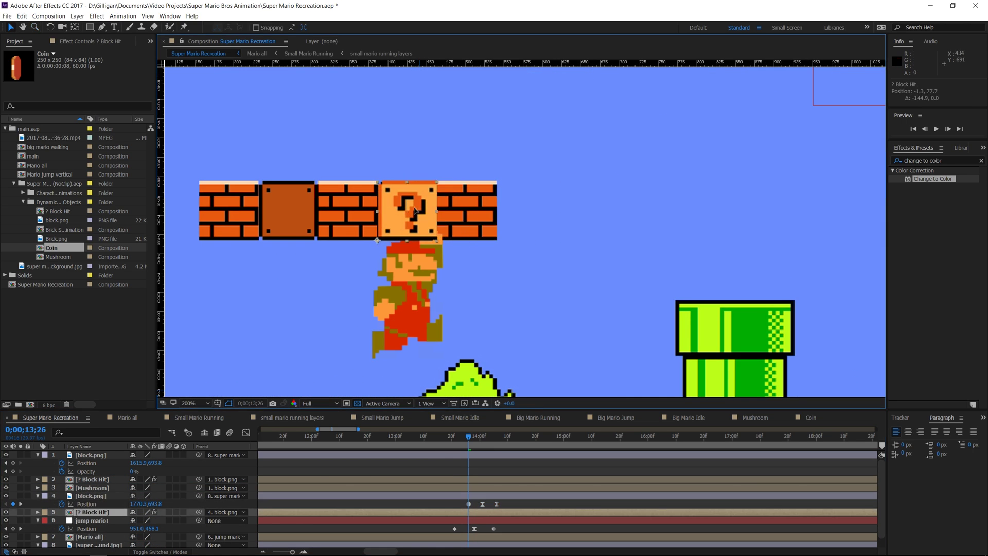
- Preview Mario hitting the second question block with the whole frame in view, and save the project
left_click_drag(468, 436, 480, 437)
key("minus")
key("minus")
key("minus")
left_click(293, 436)
left_click(195, 403)
left_click(204, 250)
key("space")
left_click(404, 437)
key("ctrl+s")
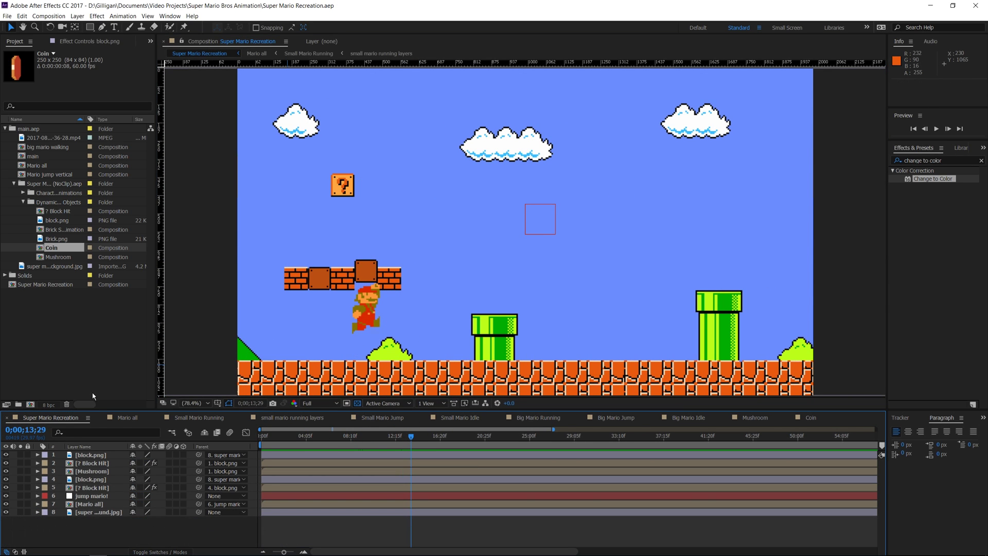
- Start the Coin layer at about 0;00;13;28 and place the coin over the second question block
left_click(411, 435)
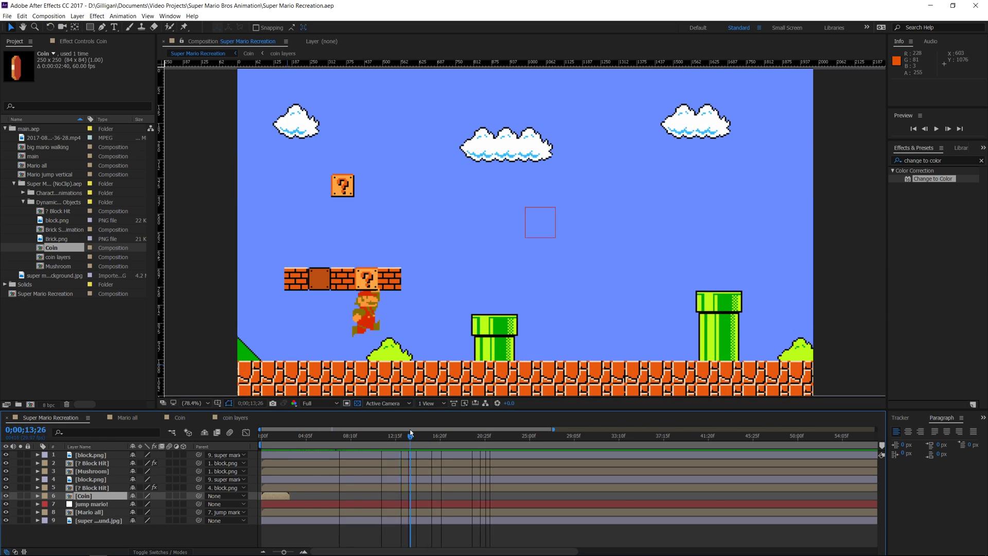
key("Page_Down")
key("bracketleft")
left_click_drag(526, 234, 367, 263)
scroll(367, 270, "up", 1)
left_click_drag(416, 205, 365, 252)
left_click(195, 403)
left_click(205, 250)
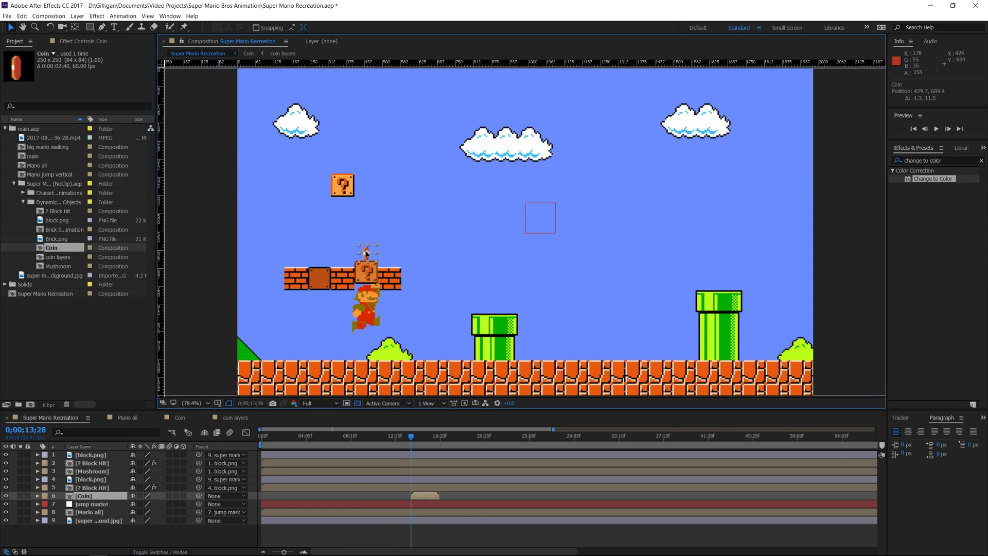
- Keyframe the Coin's Position so it pops up out of the second question block around 0;00;14;09, and preview the motion
left_click(62, 503)
left_click_drag(135, 503, 136, 510)
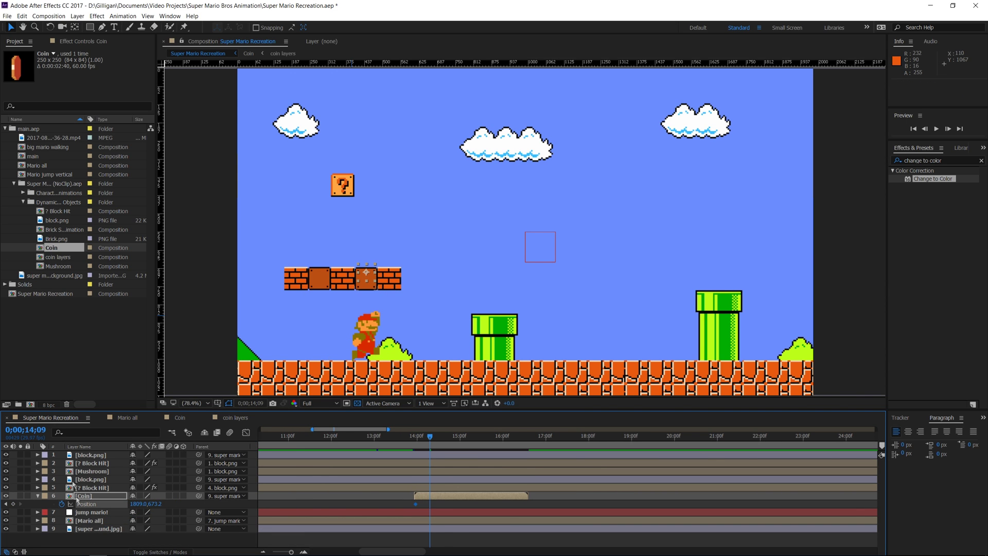
left_click_drag(374, 271, 375, 207)
left_click_drag(424, 445, 276, 455)
key("space")
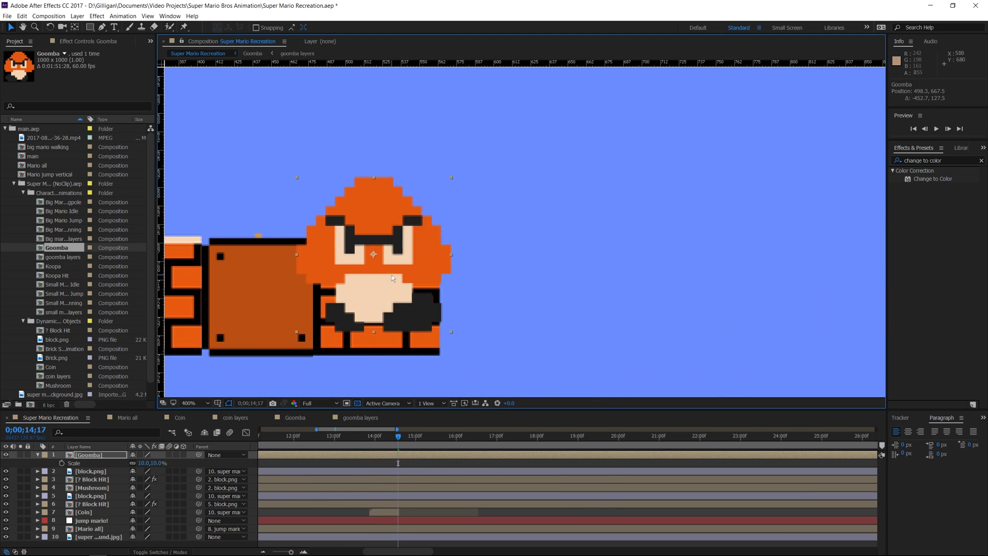
- Scale the Goomba to 8% and stand it on the ground just past the first green pipe
scroll(410, 285, "down", 4)
left_click_drag(410, 284, 513, 330)
scroll(513, 334, "up", 2)
scroll(581, 309, "down", 2)
key("space")
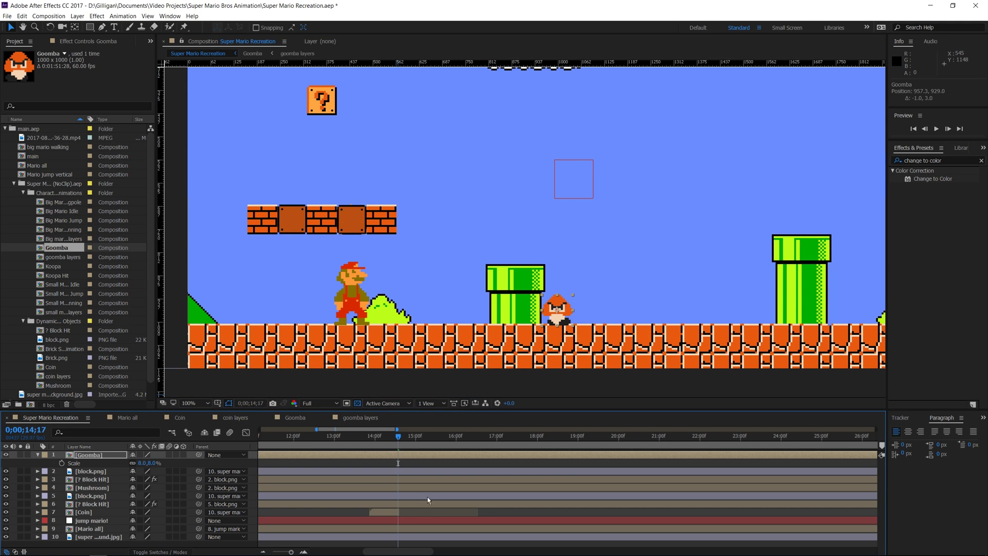
- Parent the Goomba to the super mario background layer and keyframe its Position to walk between the two green pipes
left_click(482, 509)
left_click_drag(198, 455, 103, 537)
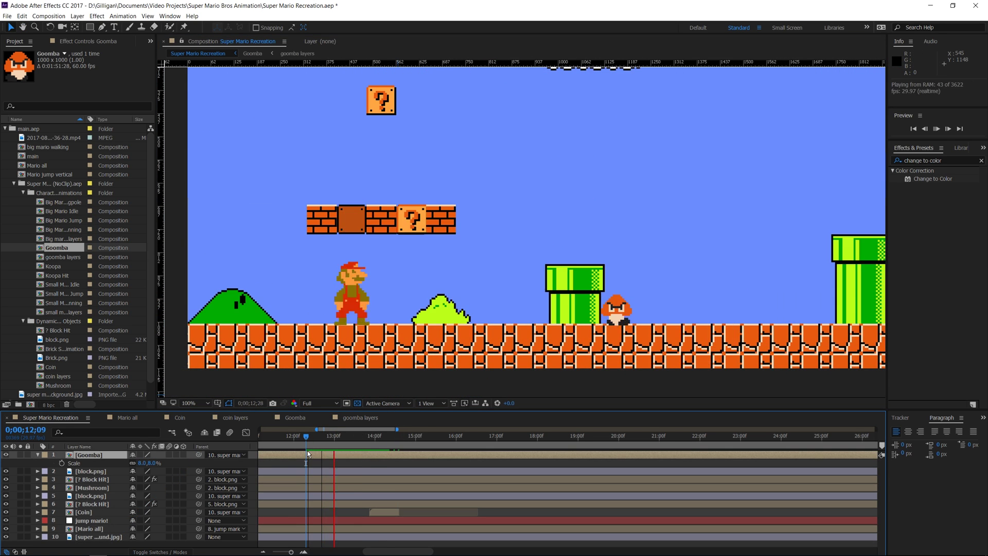
left_click_drag(556, 302, 762, 303)
left_click(344, 437)
key("space")
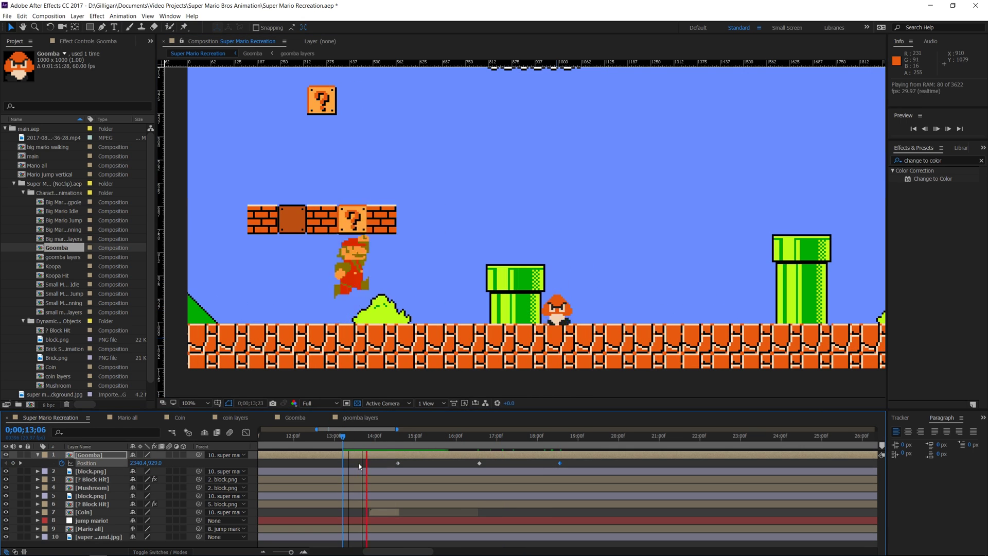
- Slow the Goomba's walk by moving its second and third Position keyframes to 0;00;17;17 and 0;00;20;17, and preview it
left_click_drag(412, 437, 520, 438)
left_click_drag(598, 466, 467, 459)
left_click_drag(479, 462, 520, 463)
left_click(571, 464)
left_click_drag(521, 438, 641, 463)
left_click(346, 438)
key("space")
left_click(641, 437)
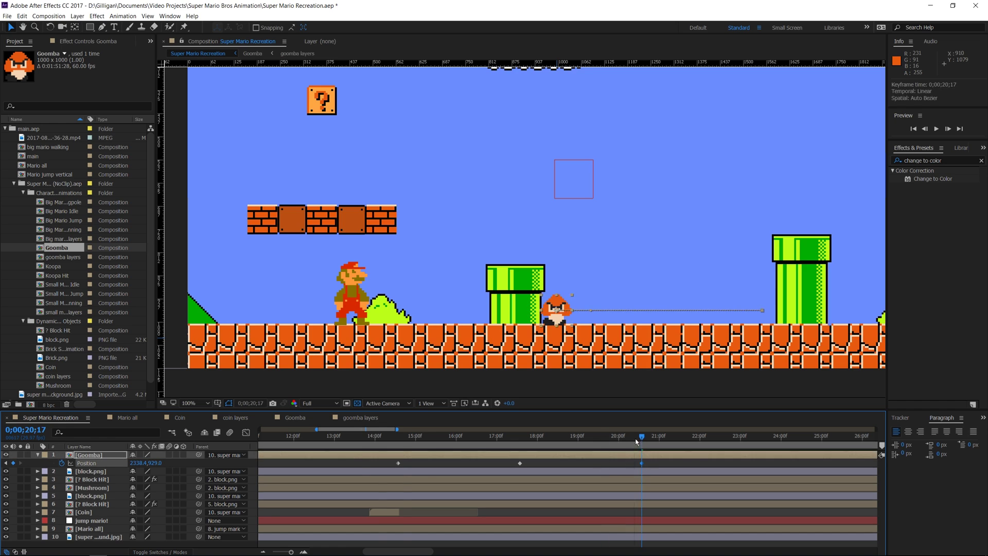
left_click(346, 438)
key("space")
- Shift all three Goomba Position keyframes earlier together, putting the last one at about 0;00;17;29
left_click_drag(360, 439, 398, 439)
left_click_drag(386, 459, 650, 467)
left_click_drag(398, 463, 291, 464)
left_click_drag(397, 438, 545, 429)
left_click_drag(346, 438, 459, 439)
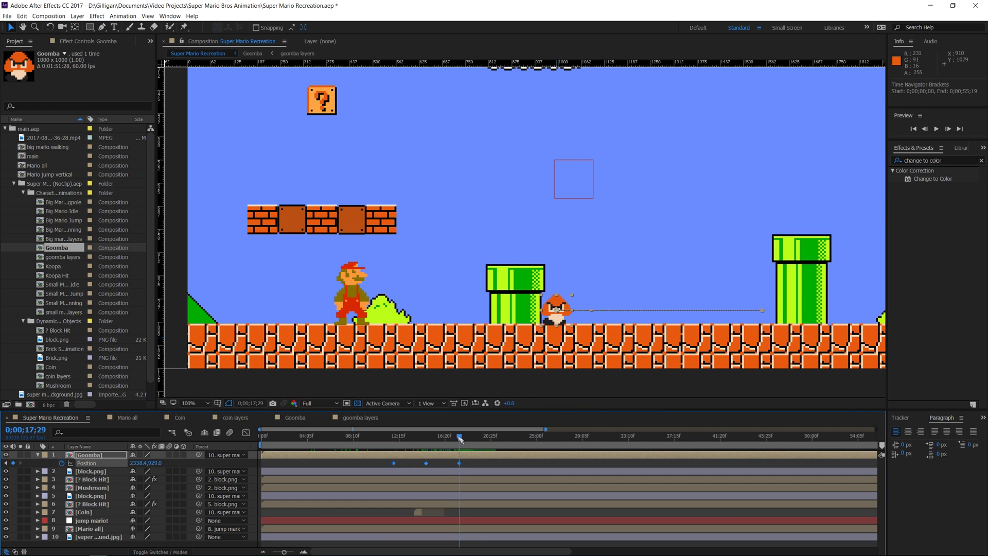
- Extend the Goomba's walk by copying one of its Position keyframes and pasting it further along the timeline
key("shift+Page_Down")
key("shift+Page_Down")
key("shift+Page_Down")
left_click(492, 464)
key("ctrl+c")
key("ctrl+v")
key("shift+Page_Down")
key("shift+Page_Down")
key("shift+Page_Down")
key("shift+Page_Down")
key("shift+Page_Down")
key("shift+Page_Down")
key("shift+Page_Down")
key("shift+Page_Down")
key("shift+Page_Up")
key("shift+Page_Up")
key("shift+Page_Up")
key("shift+Page_Up")
key("shift+Page_Up")
key("shift+Page_Up")
key("shift+Page_Up")
key("shift+Page_Up")
- Move the Goomba's Position keyframes earlier so its back-and-forth walk begins sooner in the animation
left_click_drag(566, 464, 381, 465)
left_click_drag(489, 464, 437, 464)
left_click_drag(329, 438, 500, 437)
left_click_drag(436, 464, 415, 464)
left_click_drag(329, 438, 294, 464)
left_click(458, 435)
- Copy a Goomba Position keyframe and paste it at 90-frame intervals to repeat the walk cycle
left_click(427, 463)
key("ctrl+c")
key("shift+Page_Down")
key("shift+Page_Down")
key("shift+Page_Down")
key("shift+Page_Down")
key("shift+Page_Down")
key("shift+Page_Down")
key("shift+Page_Down")
key("shift+Page_Down")
key("shift+Page_Down")
key("ctrl+v")
key("shift+Page_Down")
key("shift+Page_Down")
key("shift+Page_Down")
key("shift+Page_Down")
key("shift+Page_Down")
key("shift+Page_Down")
key("shift+Page_Down")
key("shift+Page_Down")
key("shift+Page_Down")
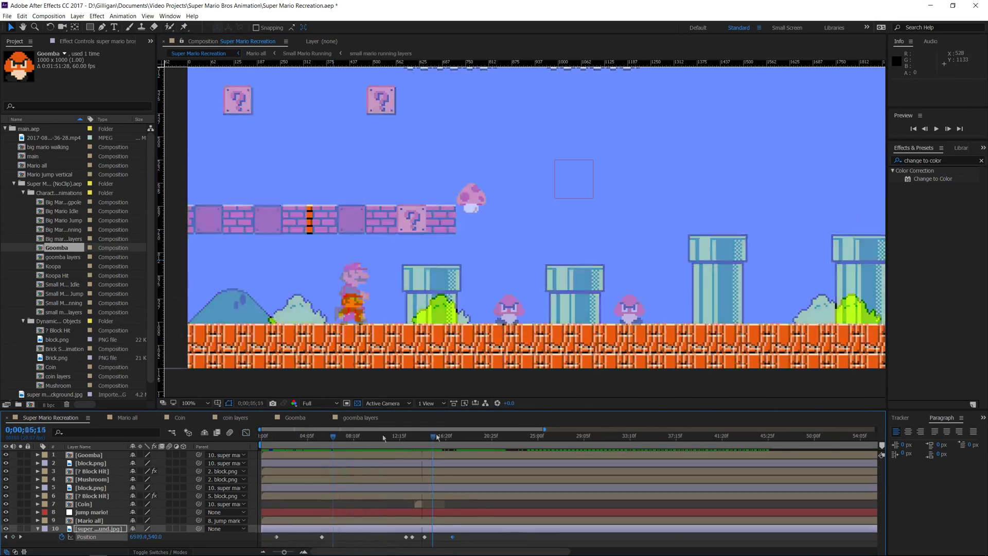
- Paste the jump's Position keyframes onto jump mario! and retime the background's Position keyframe to 0;00;16;10 at the first green pipe
key("ctrl+v")
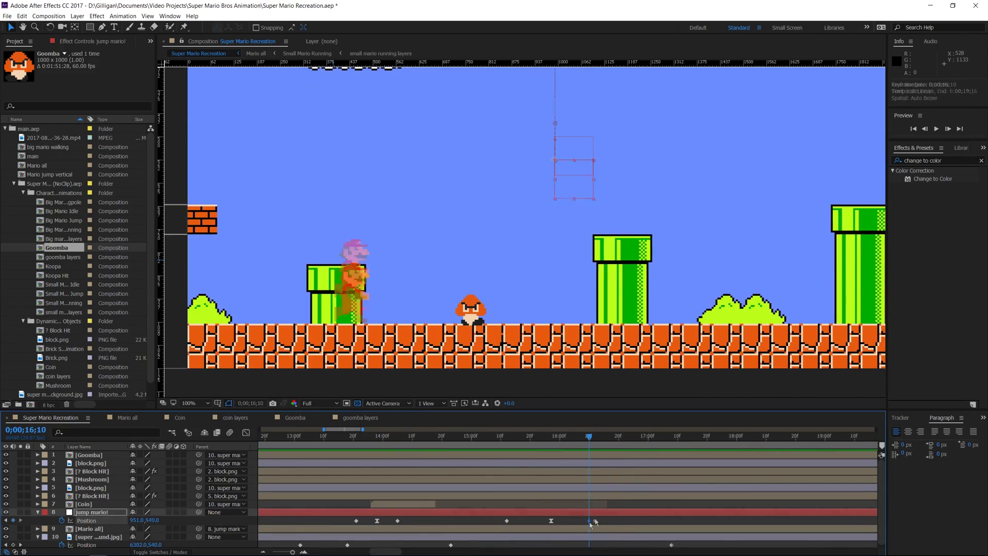
left_click_drag(672, 545, 589, 545)
left_click_drag(377, 218, 489, 218)
left_click_drag(589, 437, 491, 457)
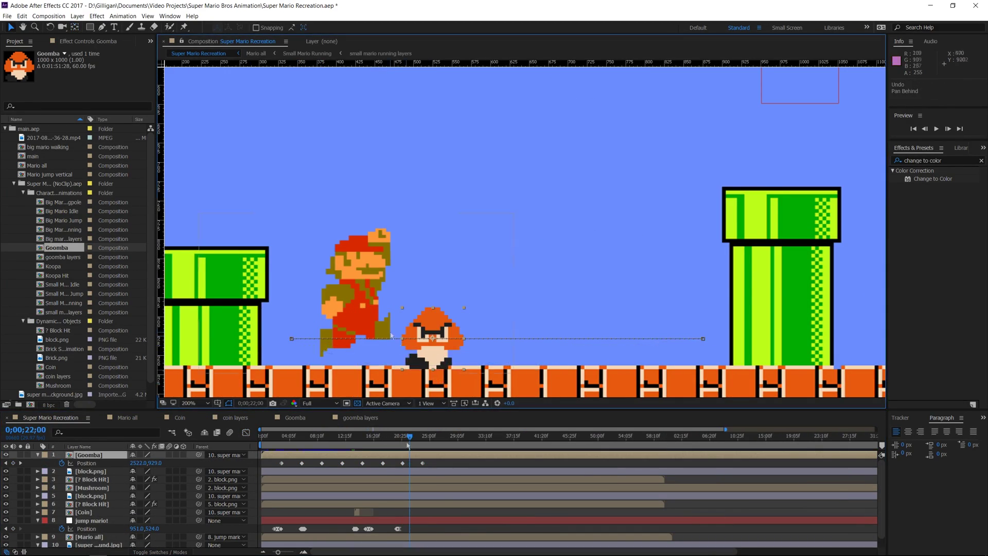
- Squash the Goomba under Mario's feet around 0;00;20;14 by keyframing its Scale to 8.0, 2.2%
scroll(391, 335, "down", 1)
left_click_drag(407, 440, 404, 440)
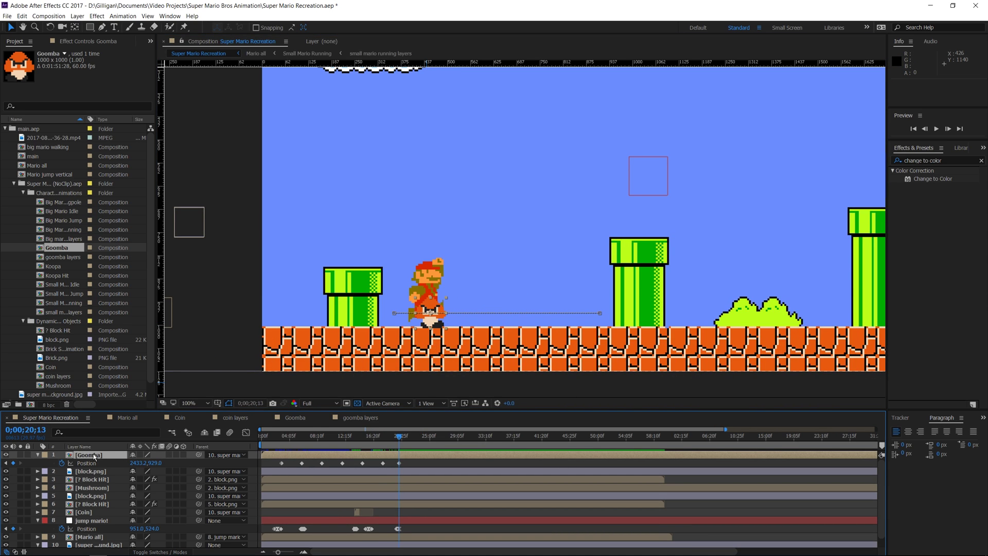
key("shift+s")
left_click(61, 470)
left_click_drag(398, 437, 279, 449)
- Keyframe the Goomba's Opacity from 100% at 0;00;20;14 so it disappears shortly after being squashed, and preview the stomp
key("shift+t")
left_click(61, 479)
scroll(402, 442, "up", 5)
scroll(384, 439, "down", 3)
key("space")
key("space")
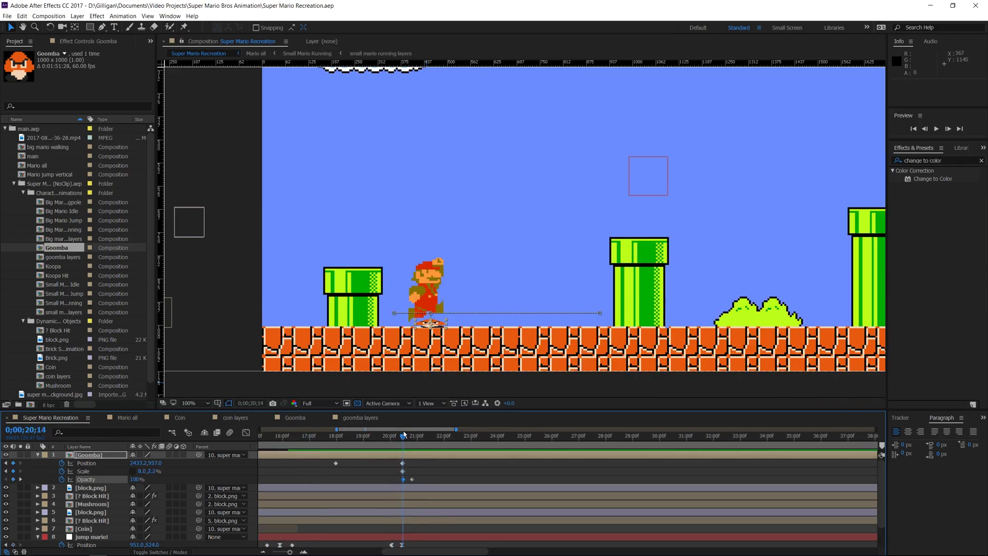
- Adjust the background's Position keyframes around the stomp in the Graph Editor, preview the motion and save the project
scroll(423, 515, "down", 3)
left_click(86, 543)
left_click(246, 432)
left_click_drag(363, 465, 427, 493)
left_click(246, 432)
scroll(374, 453, "up", 3)
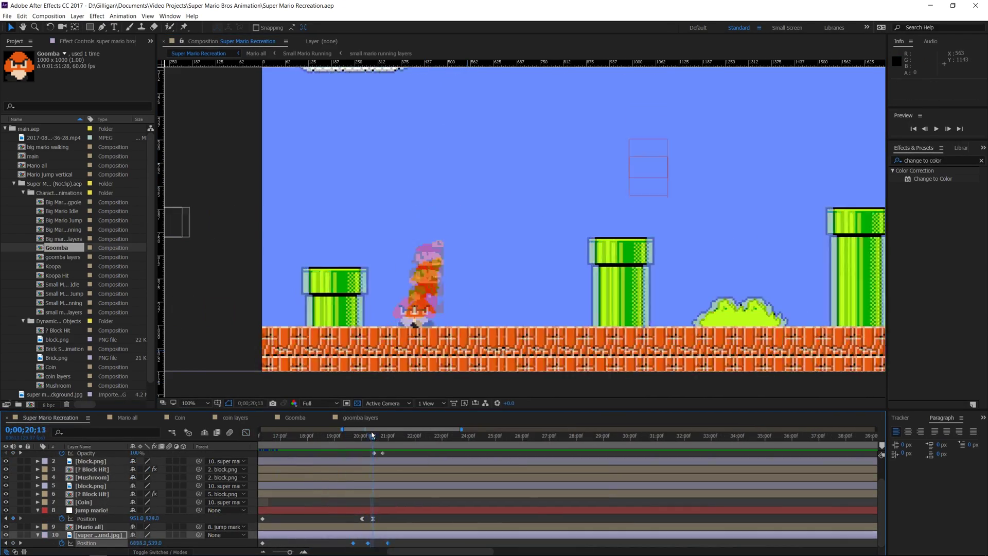
scroll(342, 441, "up", 2)
key("space")
key("space")
key("ctrl+s")
- Move jump mario!'s Position keyframe for the stomp to 0;00;20;11
left_click(92, 510)
left_click_drag(341, 441, 369, 448)
scroll(368, 448, "right", 1)
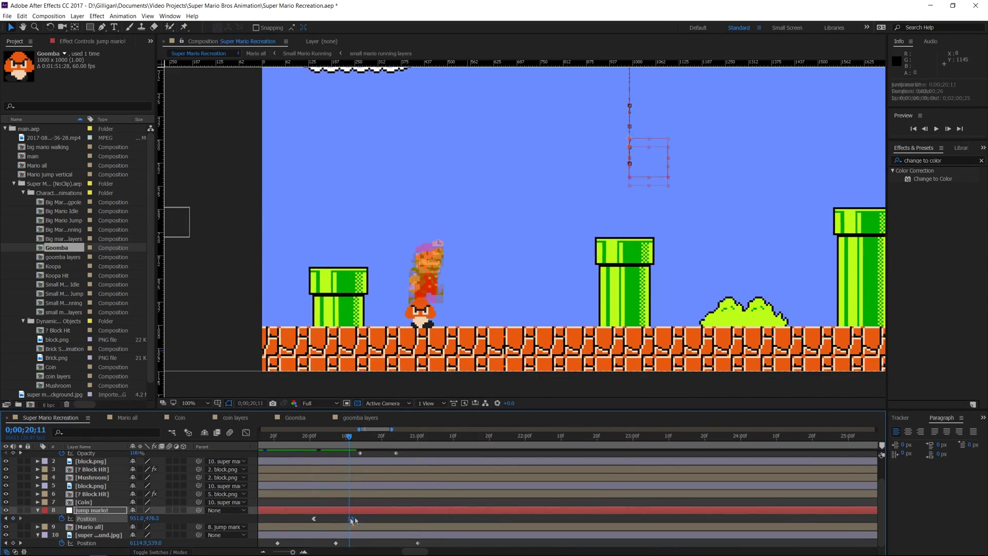
left_click_drag(356, 519, 349, 519)
- Keyframe jump mario!'s Position so Mario bounces up off the Goomba and lands at about 0;00;21;00
left_click_drag(350, 438, 384, 437)
left_click(14, 518)
left_click(89, 526)
key("ctrl+z")
left_click(92, 509)
left_click_drag(152, 518, 108, 518)
left_click_drag(378, 436, 417, 436)
left_click_drag(417, 437, 310, 437)
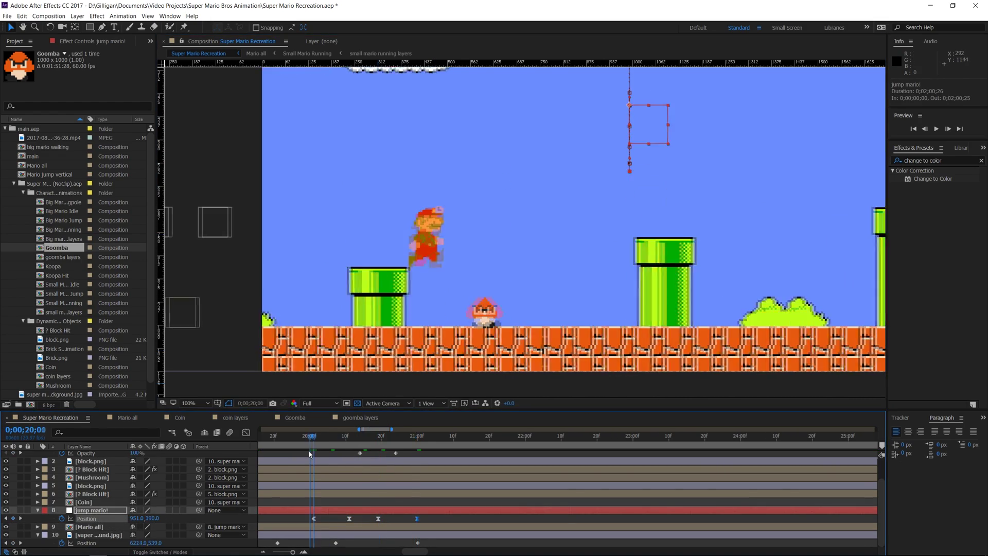
- Preview Mario's bounce and reshape the speed curve of jump mario!'s Position keyframes in the Graph Editor
scroll(360, 438, "down", 2)
key("space")
left_click(86, 518)
left_click(246, 432)
scroll(395, 494, "up", 2)
left_click_drag(375, 436, 359, 436)
left_click_drag(330, 516, 371, 530)
left_click_drag(365, 523, 356, 527)
left_click_drag(359, 436, 392, 437)
left_click(246, 432)
- Preview the animation from 0;00;13;06 through the second question block and the Goomba stomp
scroll(370, 458, "down", 4)
left_click(355, 436)
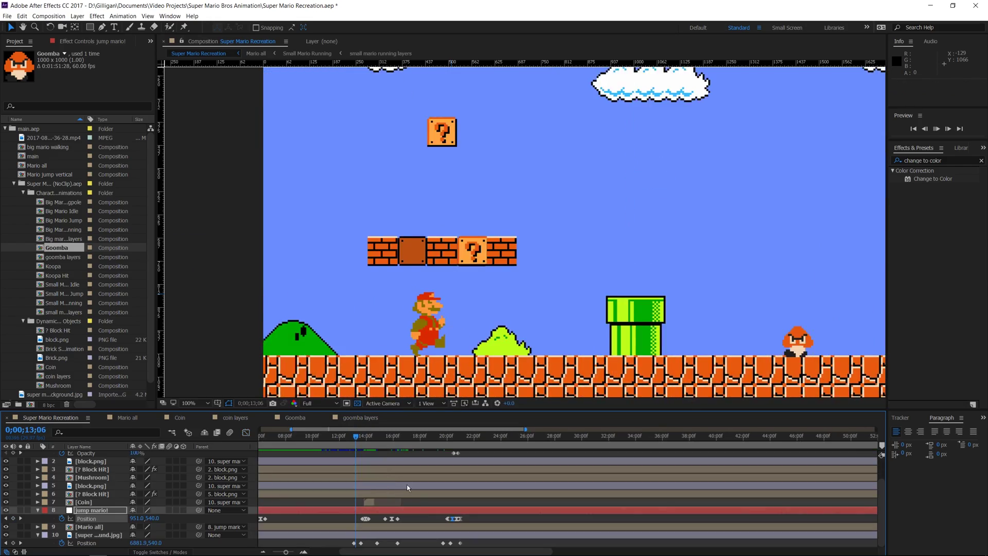
key("space")
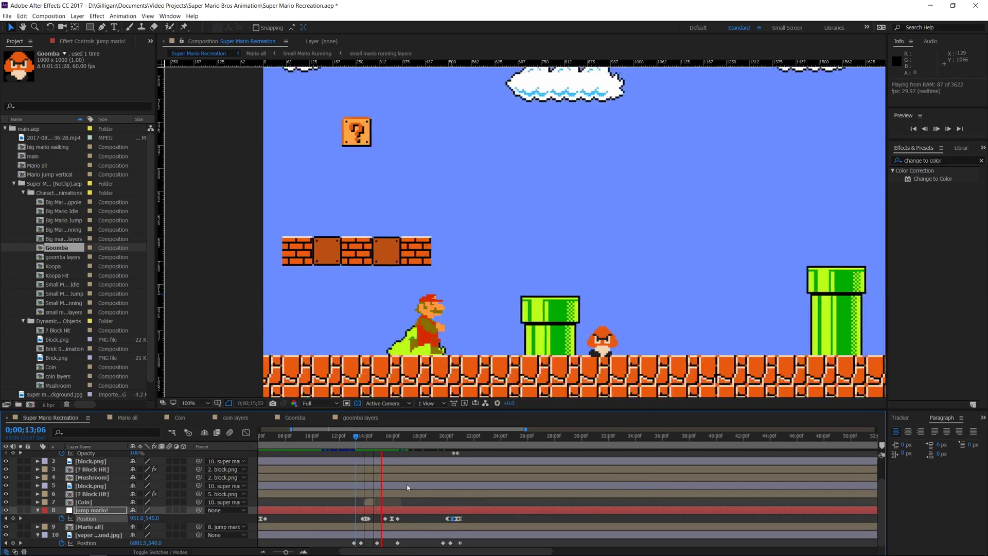